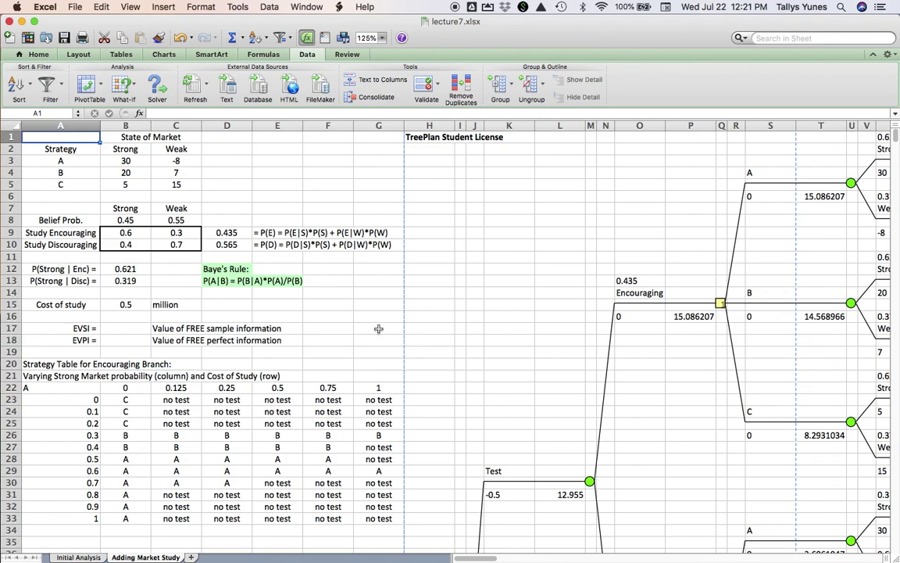
# - Examine the decision tree's Test and Not test branches against the market data, including the Not test EMV formula in L76
pyautogui.scroll(-15, 378, 328)
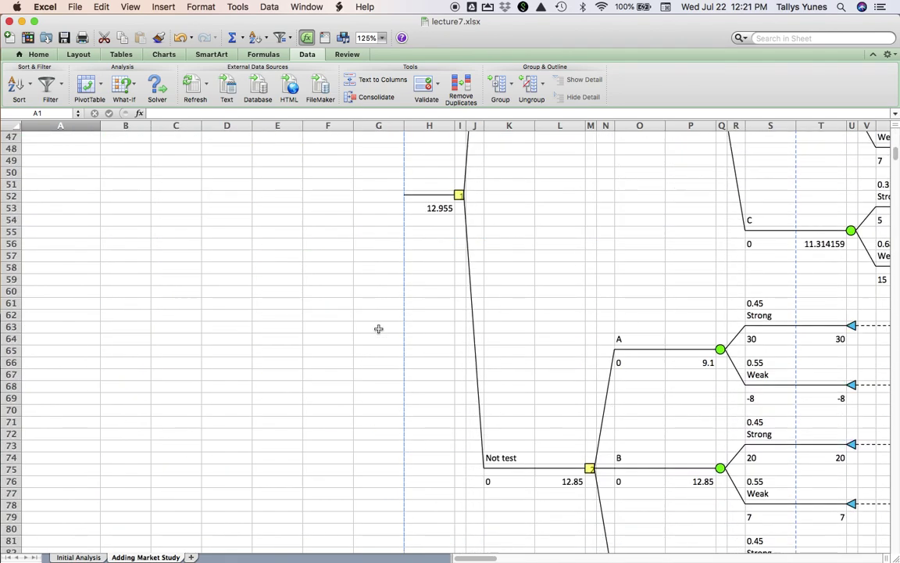
pyautogui.scroll(3, 378, 328)
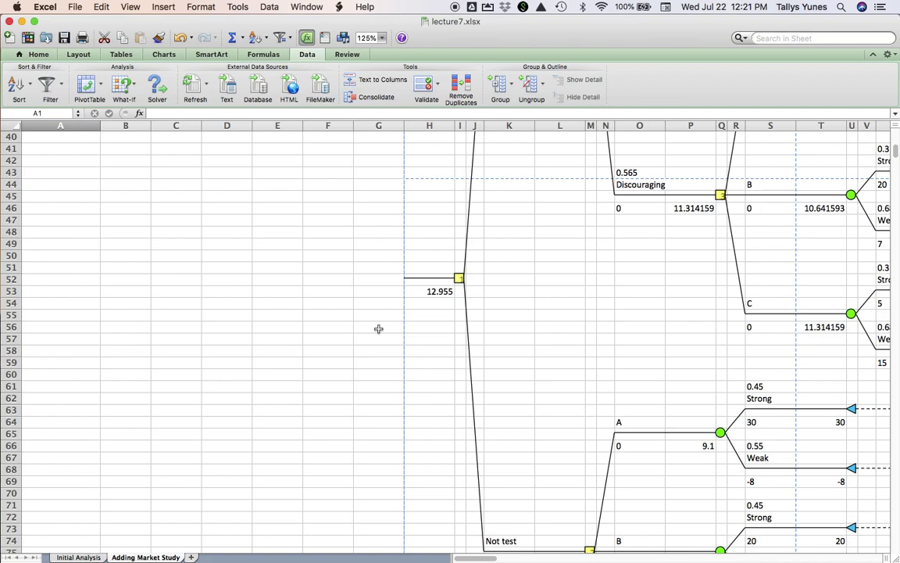
pyautogui.scroll(-3, 422, 342)
pyautogui.scroll(-5, 421, 342)
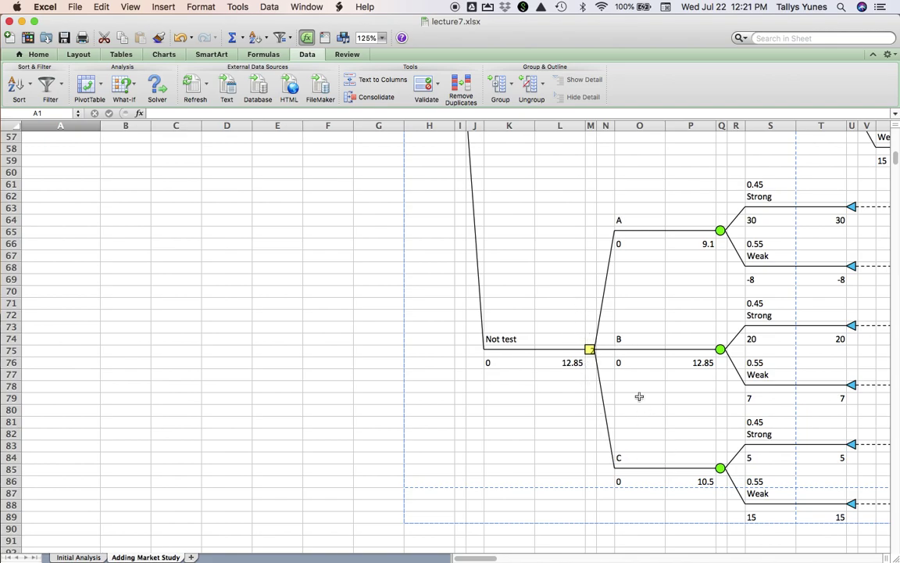
pyautogui.scroll(15, 639, 397)
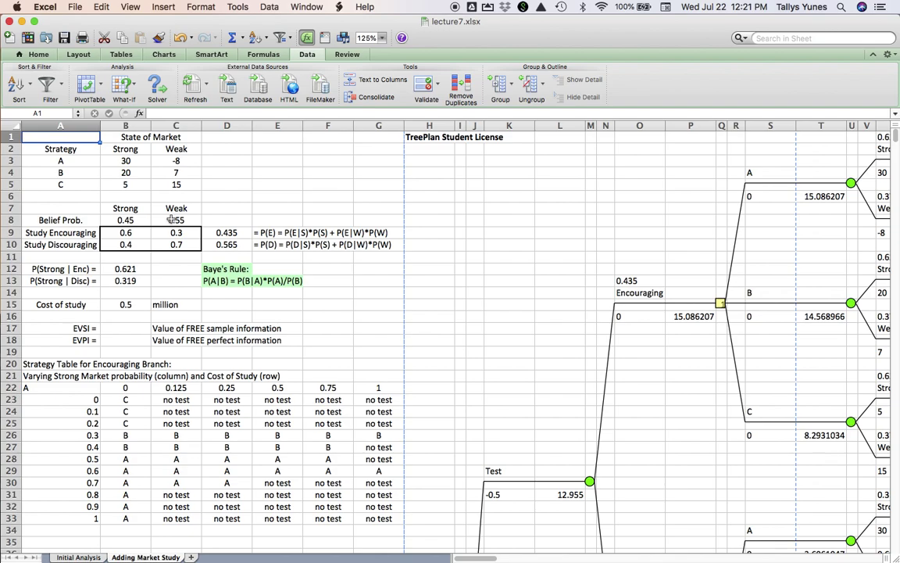
pyautogui.scroll(-15, 528, 375)
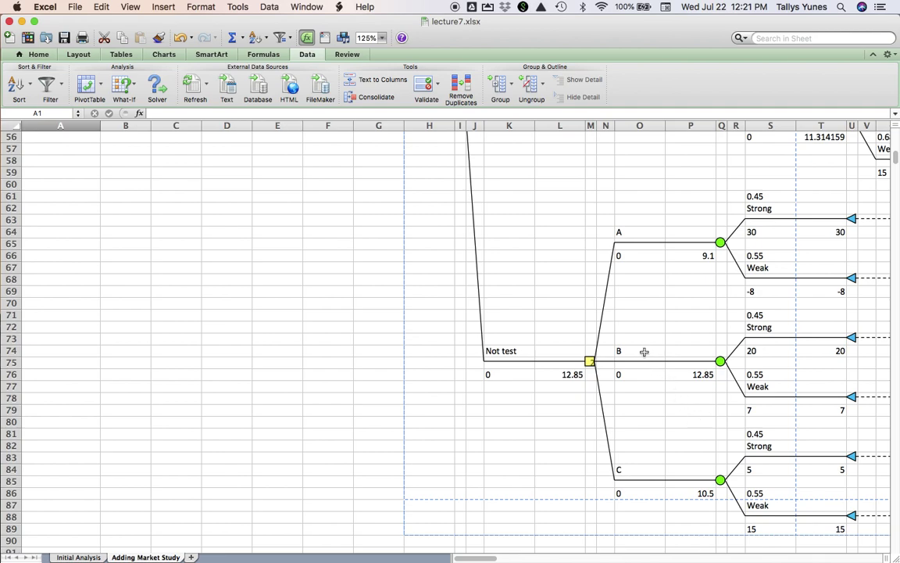
pyautogui.click(555, 376)
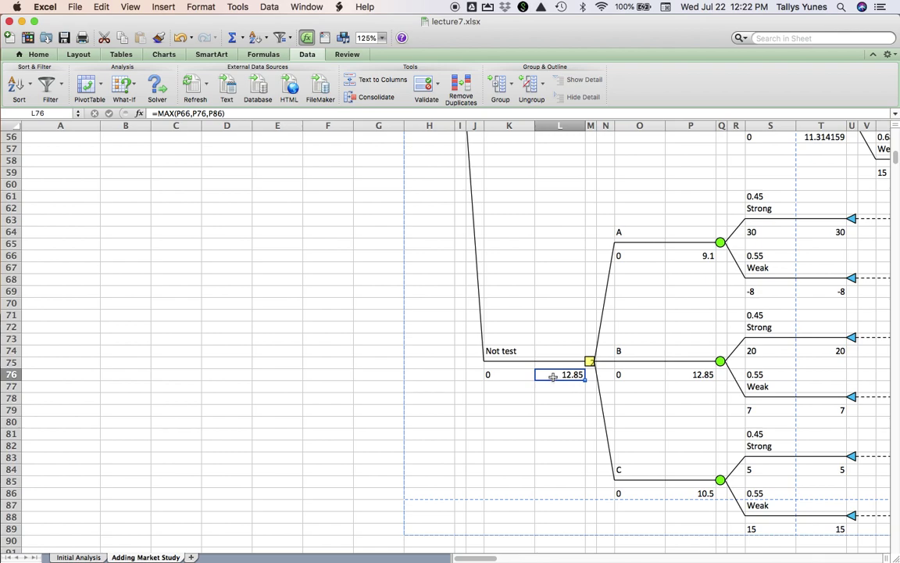
# - Add the note "EMV with no additional info" below the Not test EMV, split over cells L77 to L79
pyautogui.click(552, 388)
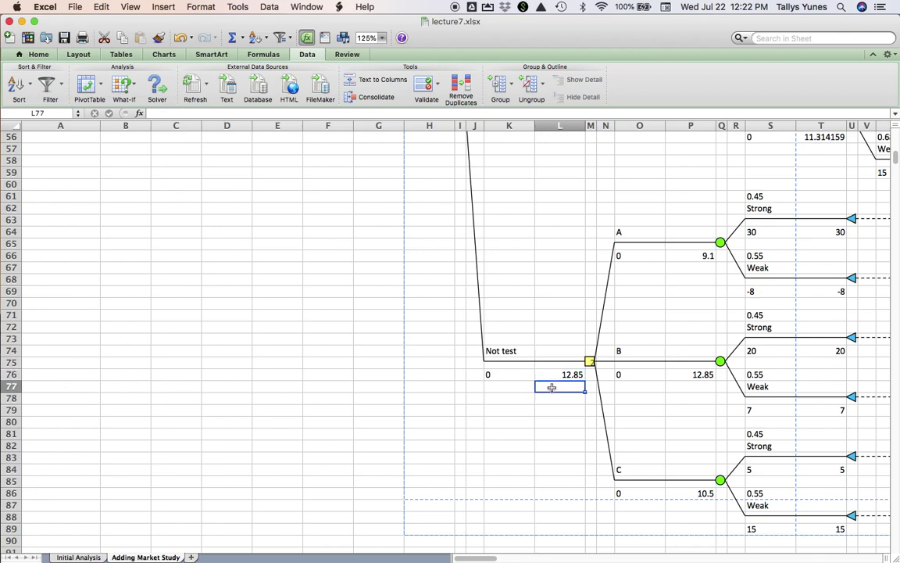
pyautogui.write('EMV with no')
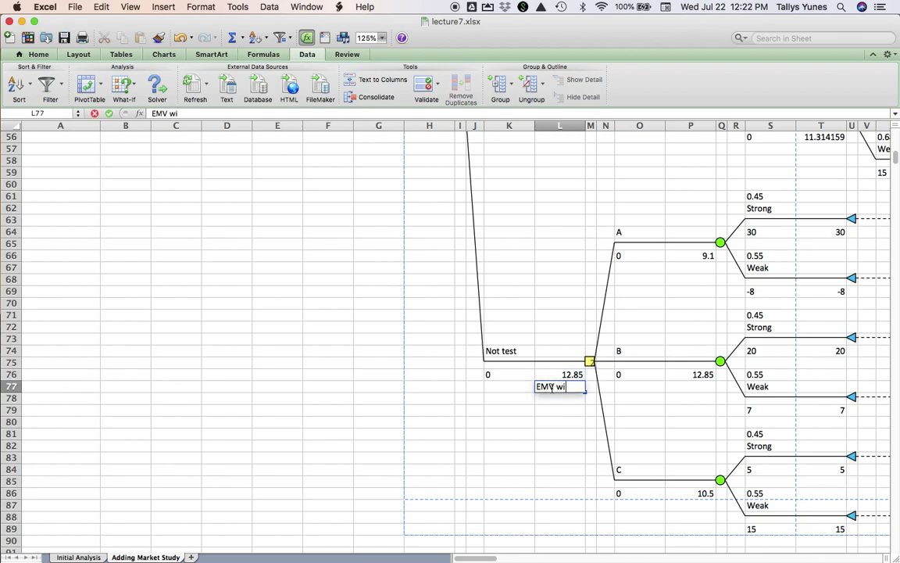
pyautogui.press('Return')
pyautogui.write('addi')
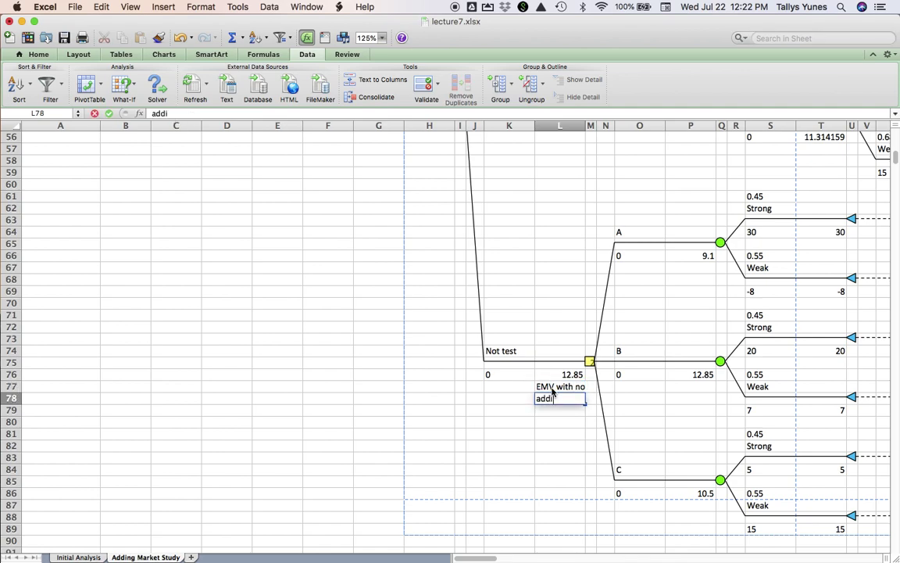
pyautogui.write('tional')
pyautogui.press('Return')
pyautogui.write('info')
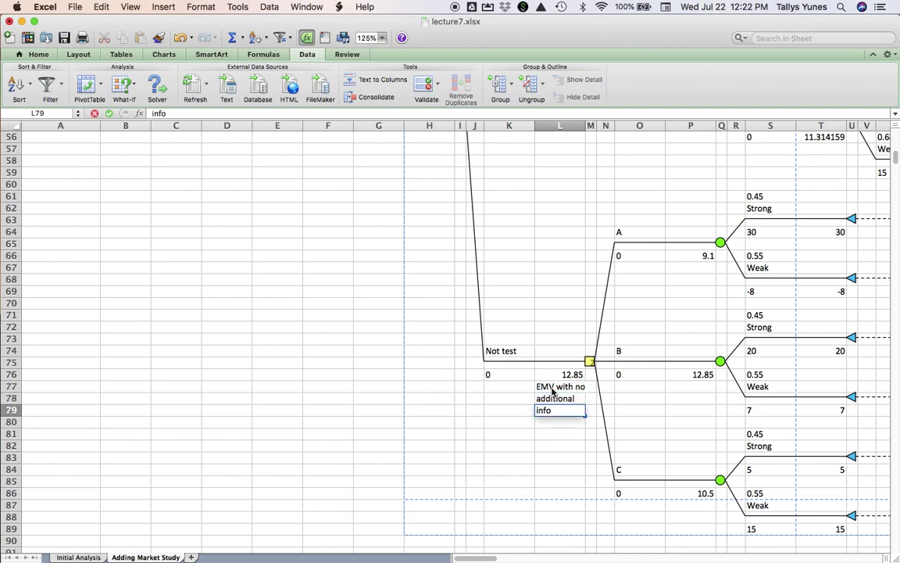
pyautogui.press('Return')
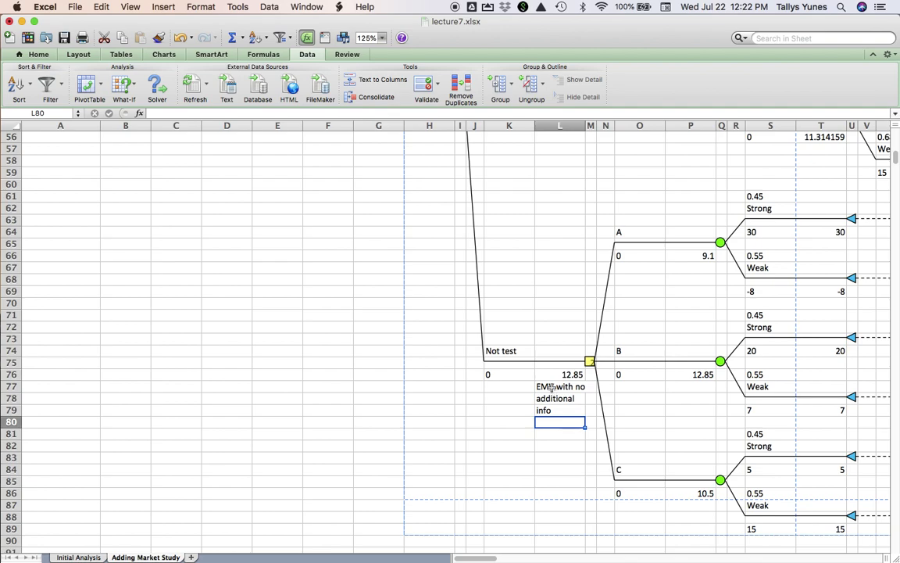
# - Enter the label "Base case EMV" in cell L80, beneath the note on the Not test branch
pyautogui.write('Base case M')
pyautogui.press('BackSpace')
pyautogui.write('EMV')
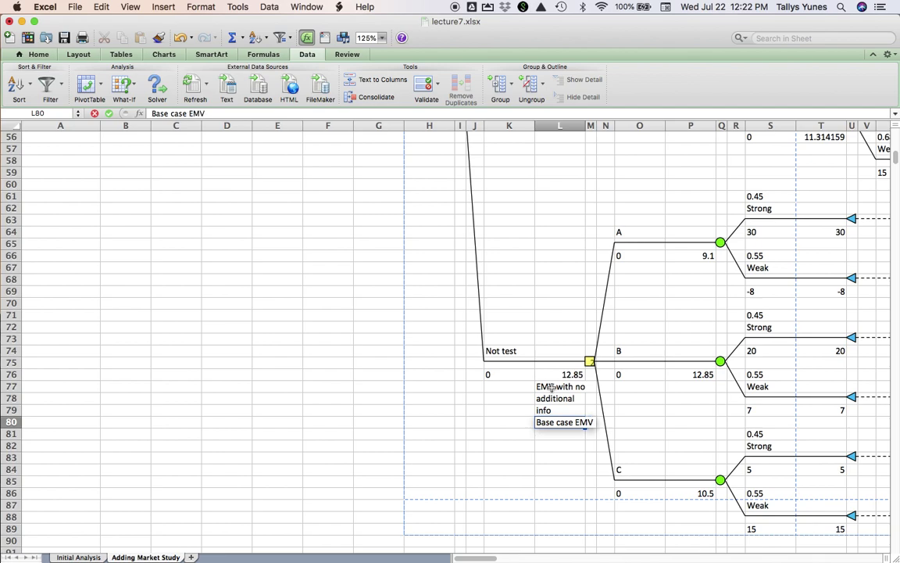
pyautogui.press('Return')
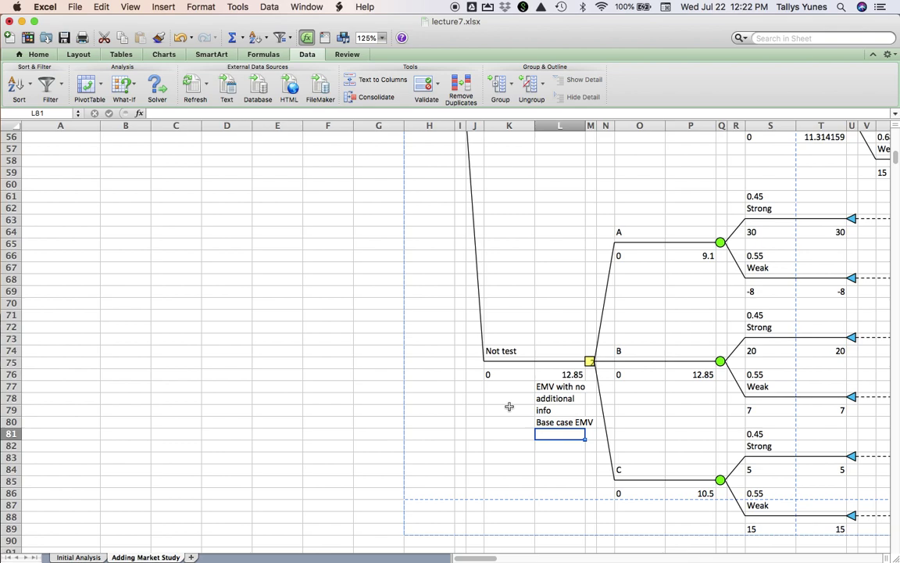
# - Compare the Not test EMV in L76 with the Test EMV in L31, and locate the EVSI entry in A17
pyautogui.click(550, 374)
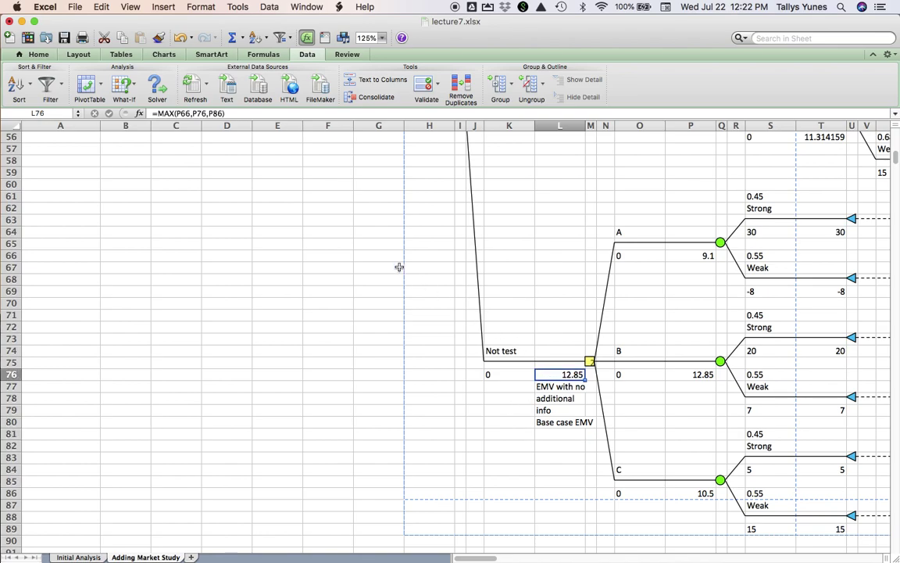
pyautogui.scroll(8, 398, 268)
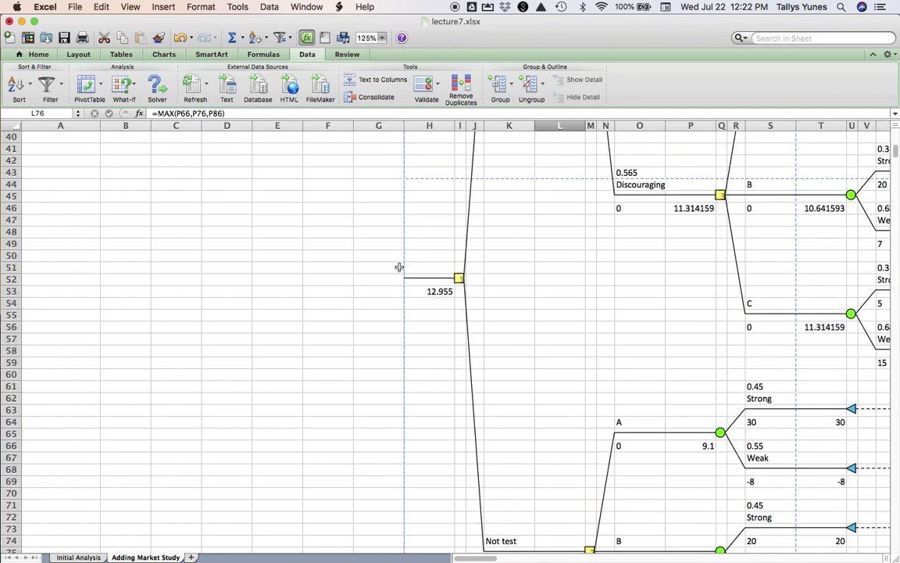
pyautogui.scroll(2, 399, 267)
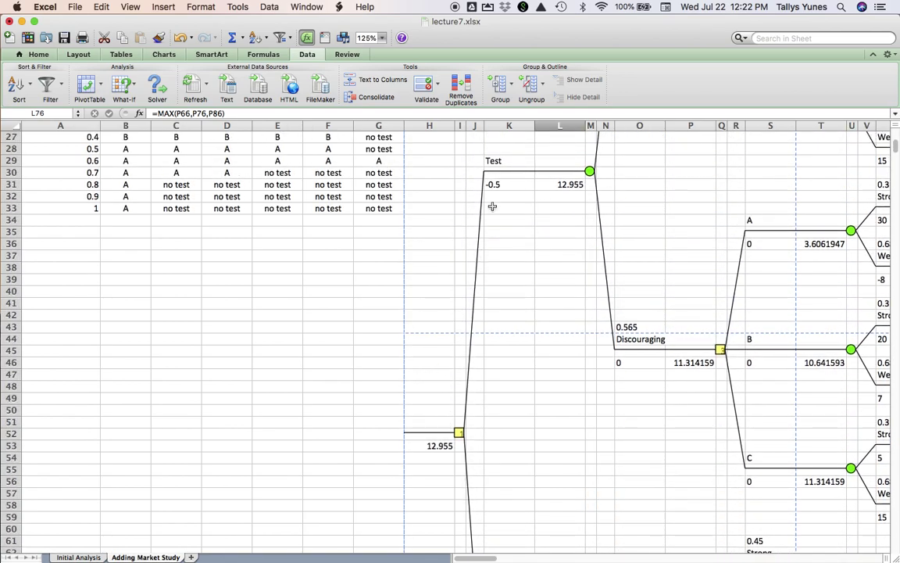
pyautogui.click(547, 185)
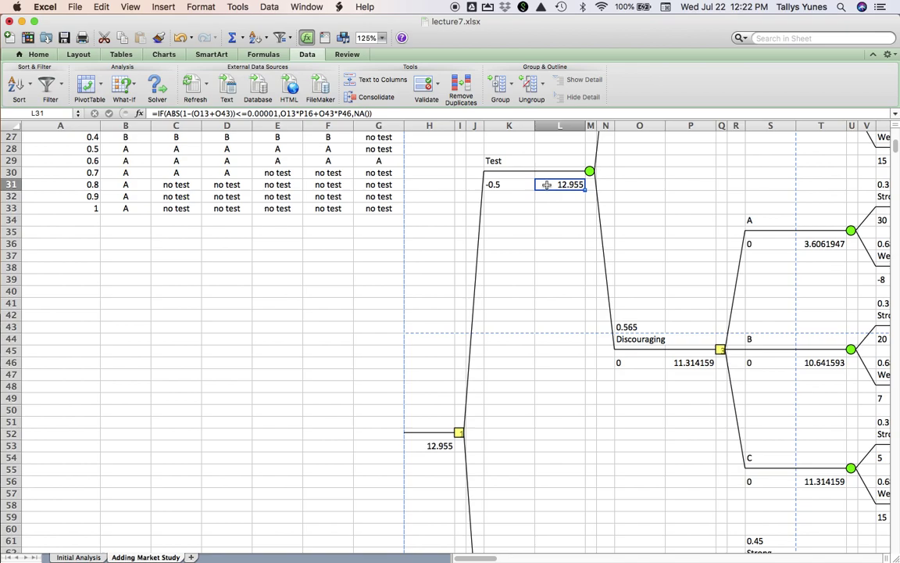
pyautogui.scroll(10, 547, 184)
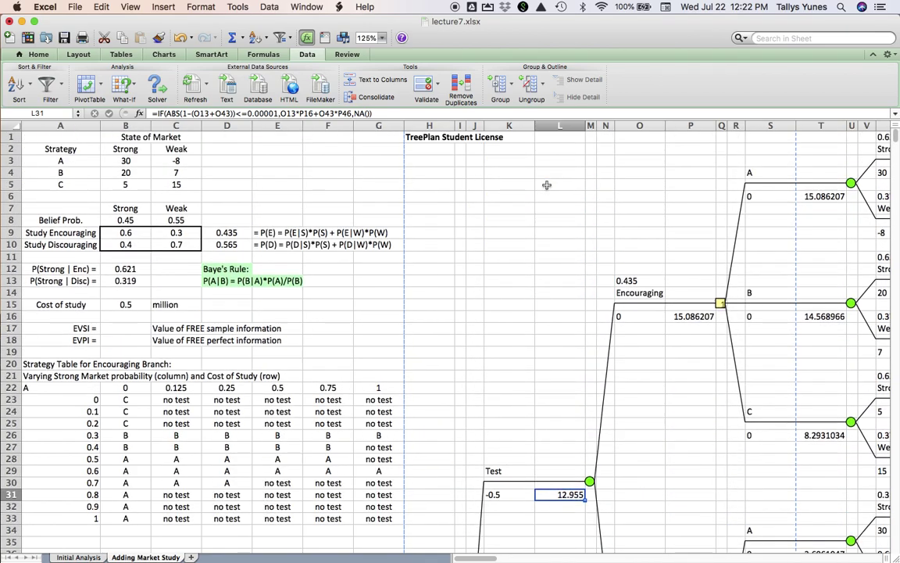
pyautogui.click(68, 328)
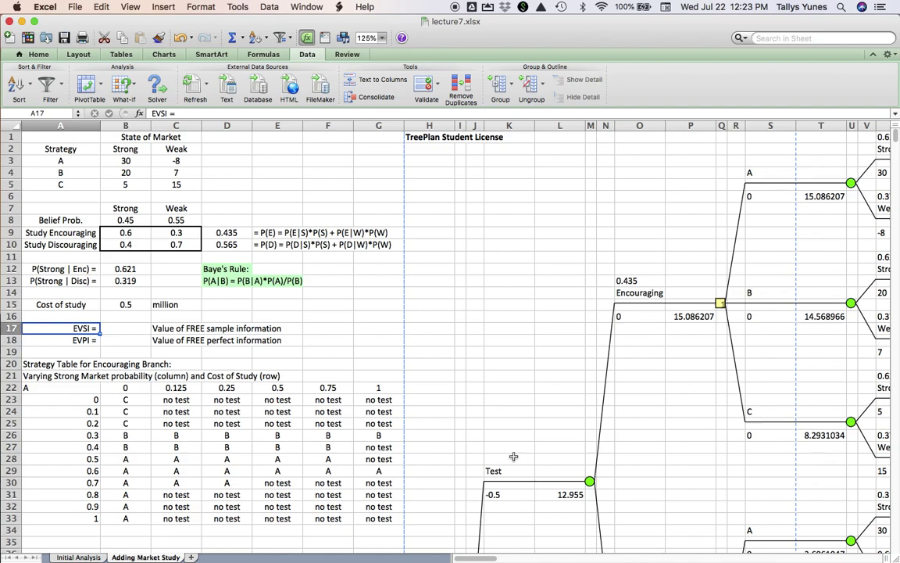
# - Review the EVSI formula's inputs: the base case EMV in L76, the Test EMV in L31 and the study cost in K31
pyautogui.scroll(-10, 513, 457)
pyautogui.scroll(-6, 513, 456)
pyautogui.hscroll(1, 516, 458)
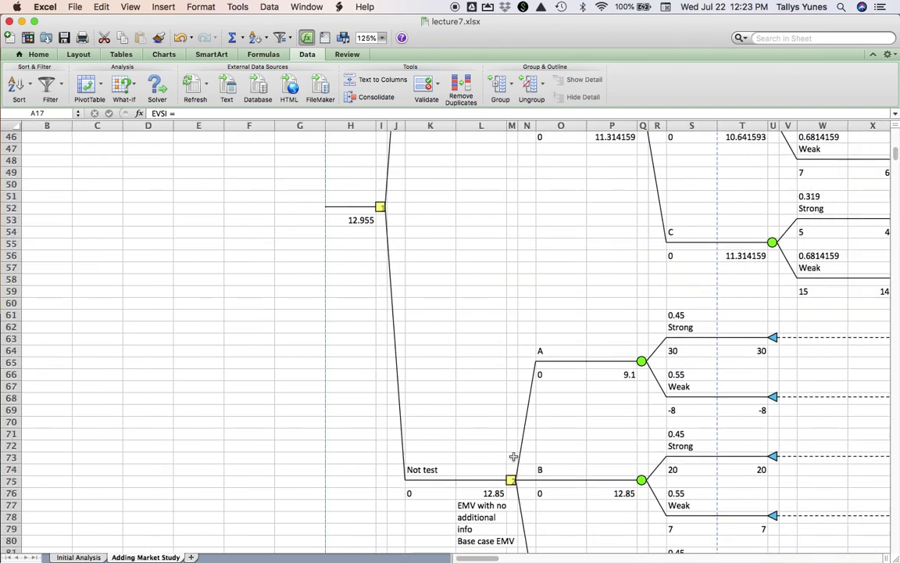
pyautogui.click(476, 493)
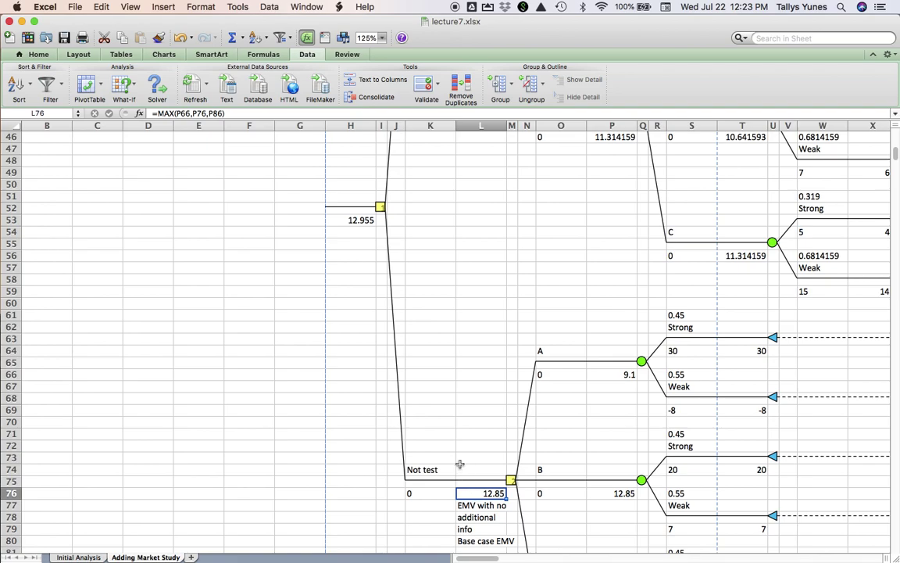
pyautogui.scroll(7, 447, 431)
pyautogui.hscroll(-1, 447, 431)
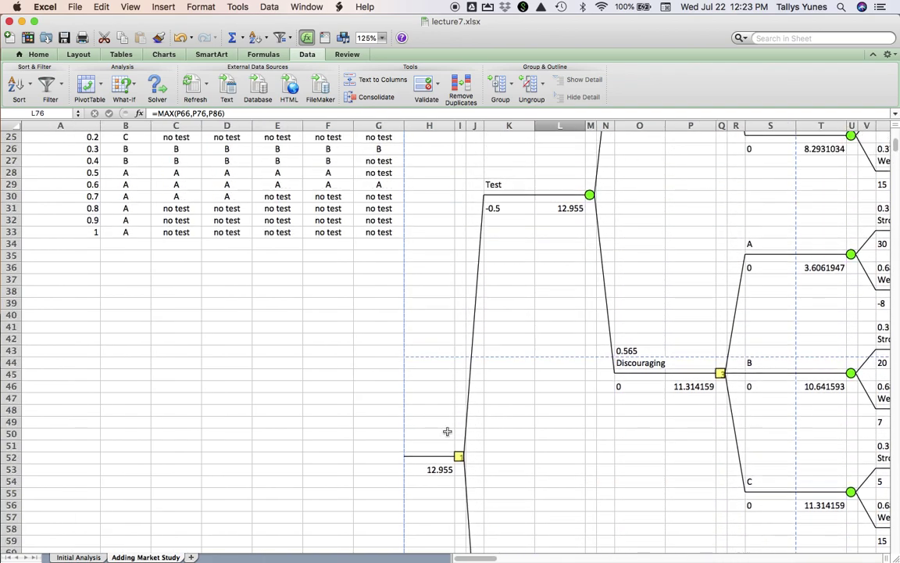
pyautogui.click(554, 208)
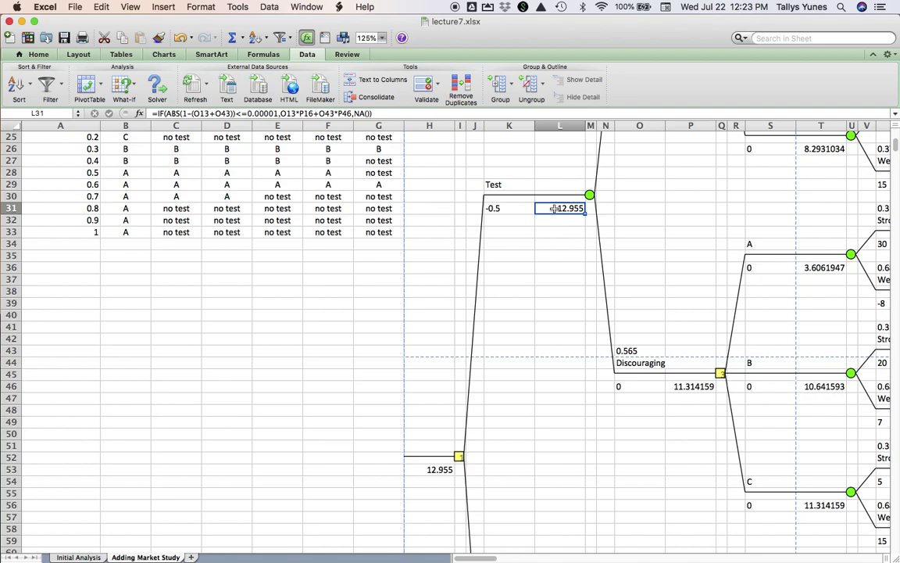
pyautogui.click(514, 208)
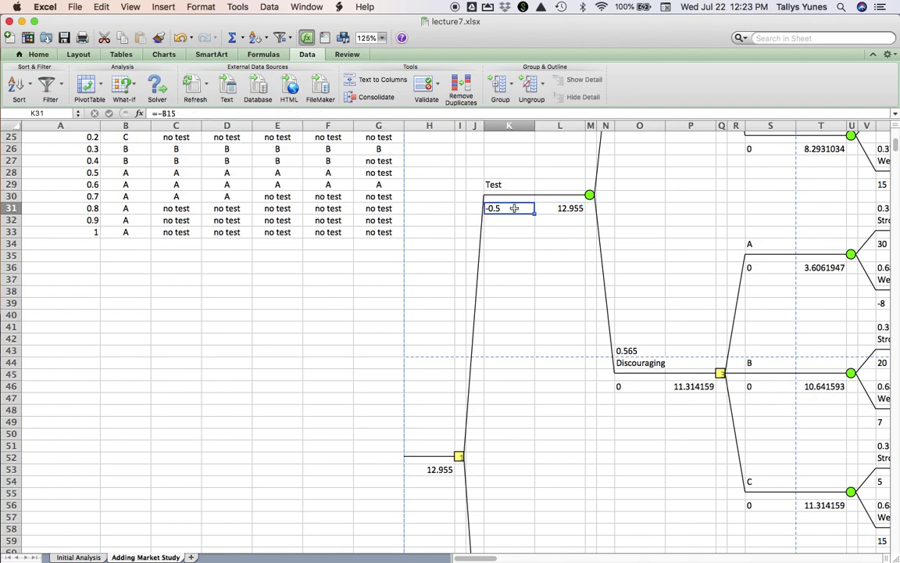
pyautogui.scroll(5, 310, 225)
pyautogui.scroll(3, 310, 225)
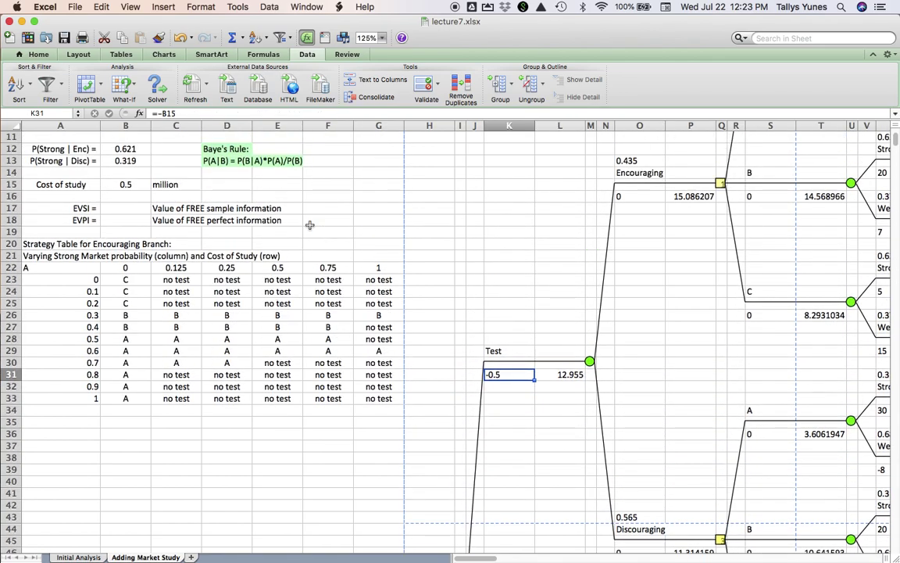
# - Calculate the EVSI in B17 as the Test EMV plus the cost of study minus the base case EMV, using =L31+B15-L76
pyautogui.click(59, 207)
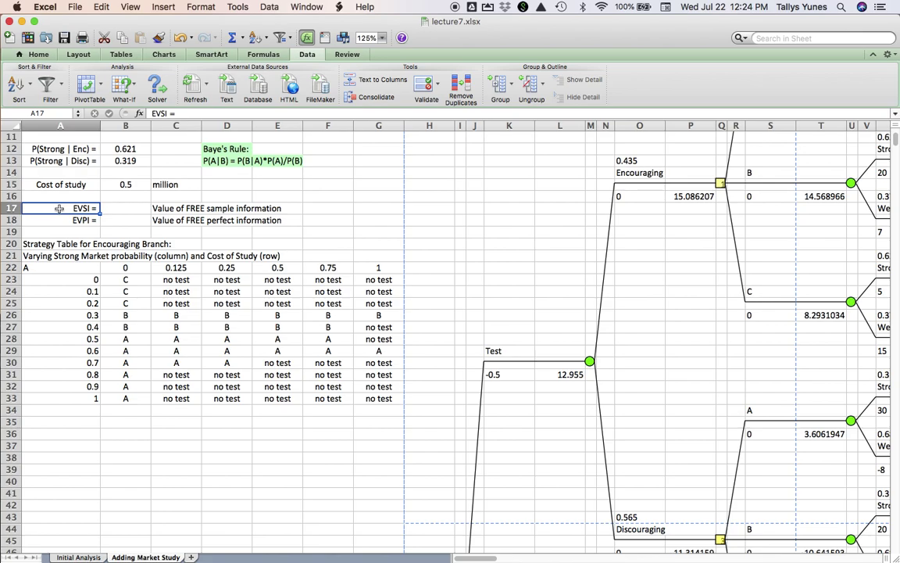
pyautogui.click(116, 208)
pyautogui.write('=')
pyautogui.click(560, 374)
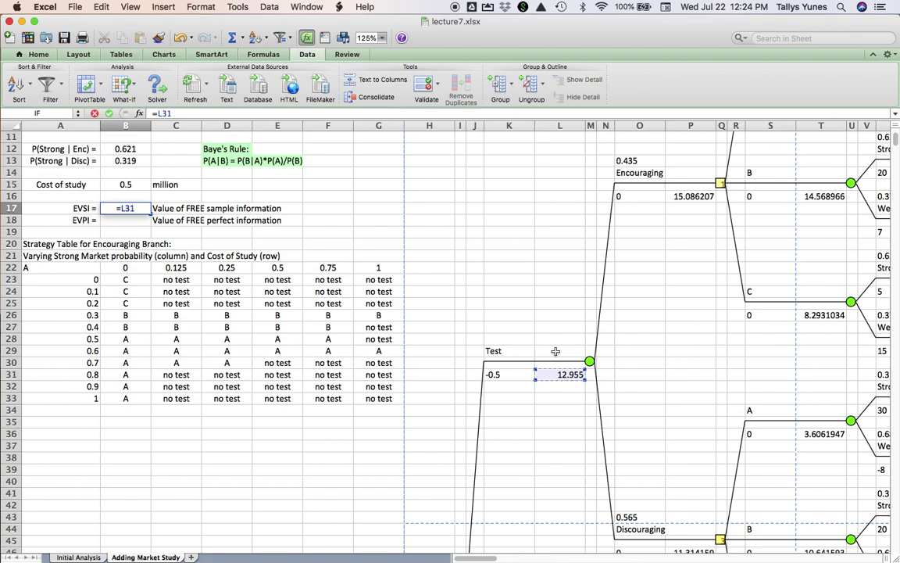
pyautogui.write('+')
pyautogui.click(142, 185)
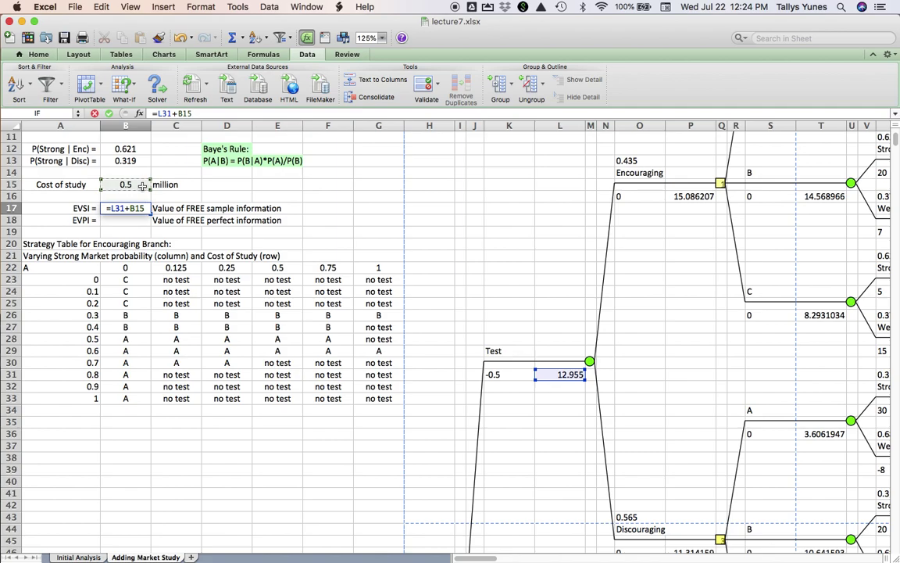
pyautogui.write('-')
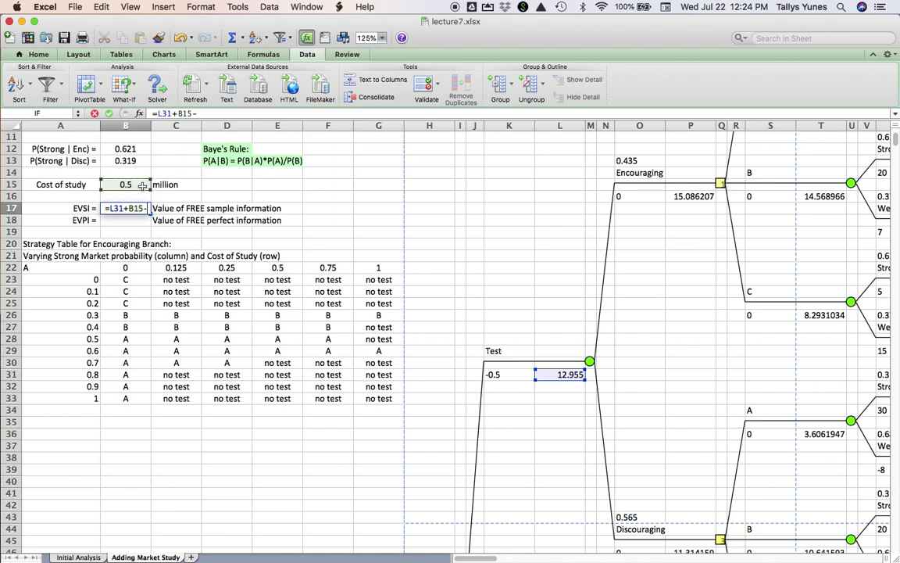
pyautogui.scroll(-7, 386, 494)
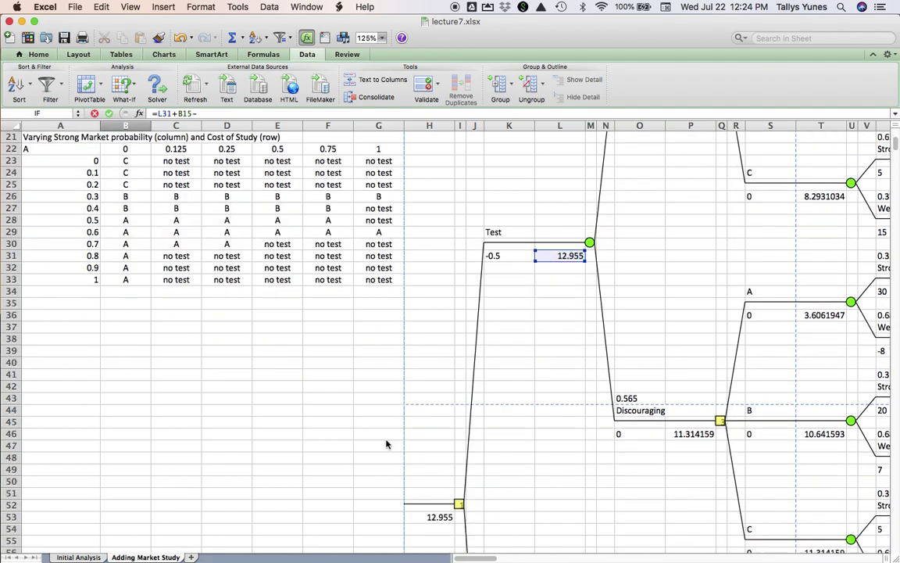
pyautogui.scroll(-11, 386, 443)
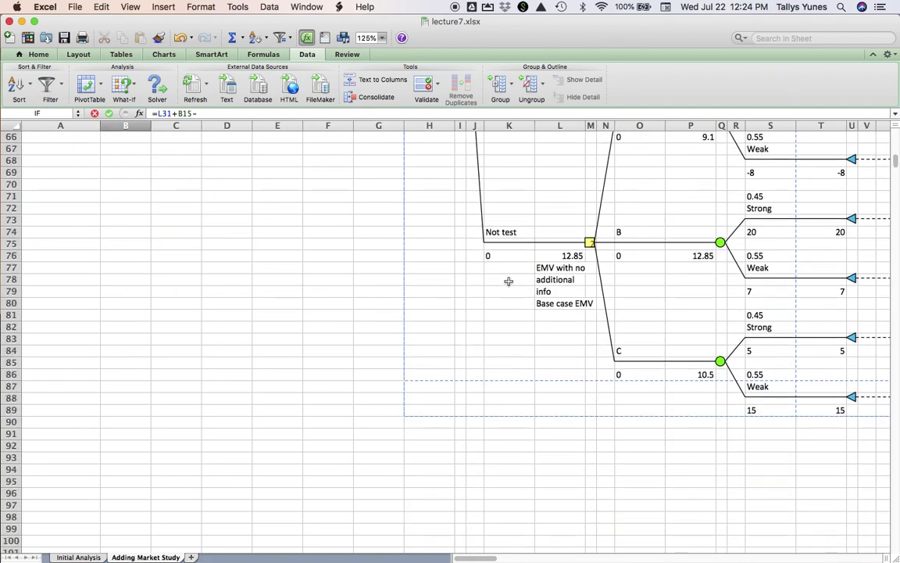
pyautogui.click(546, 255)
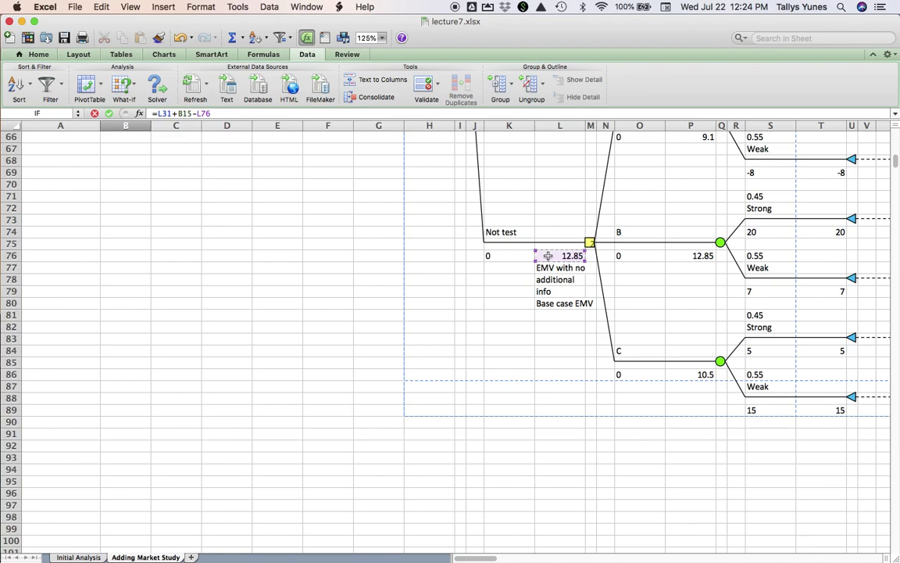
pyautogui.press('Escape')
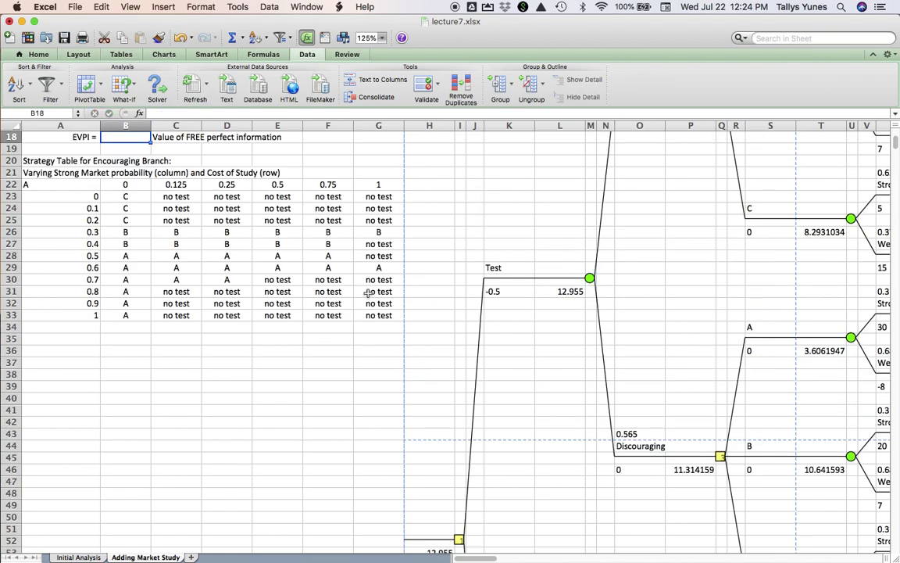
pyautogui.scroll(5, 328, 269)
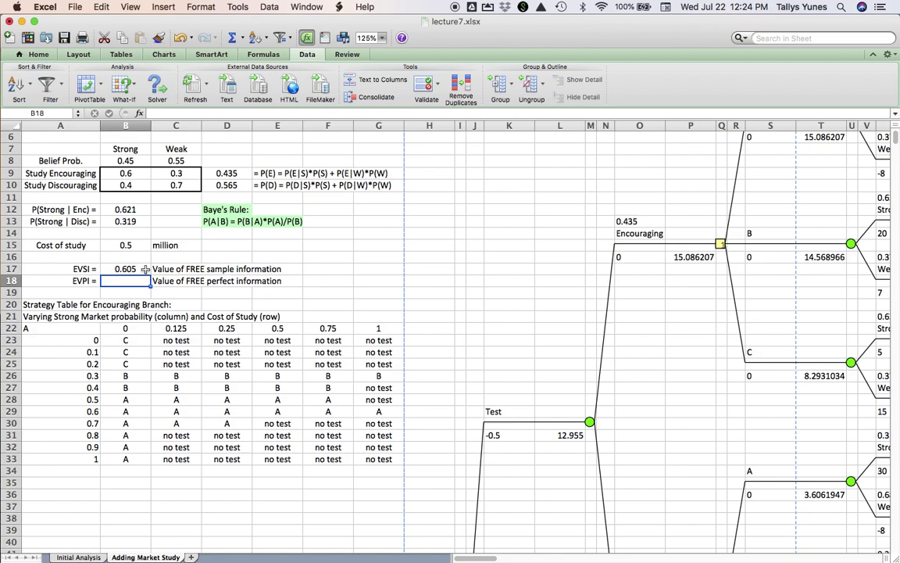
pyautogui.click(130, 269)
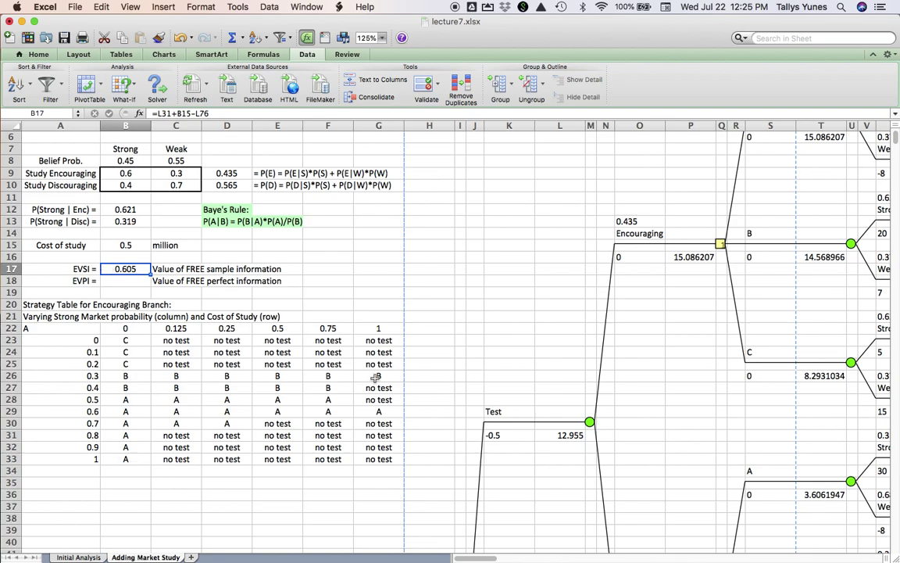
# - Review the study cost in K31 and the EVSI formula in B17, and locate the EVPI entry in row 18
pyautogui.click(516, 435)
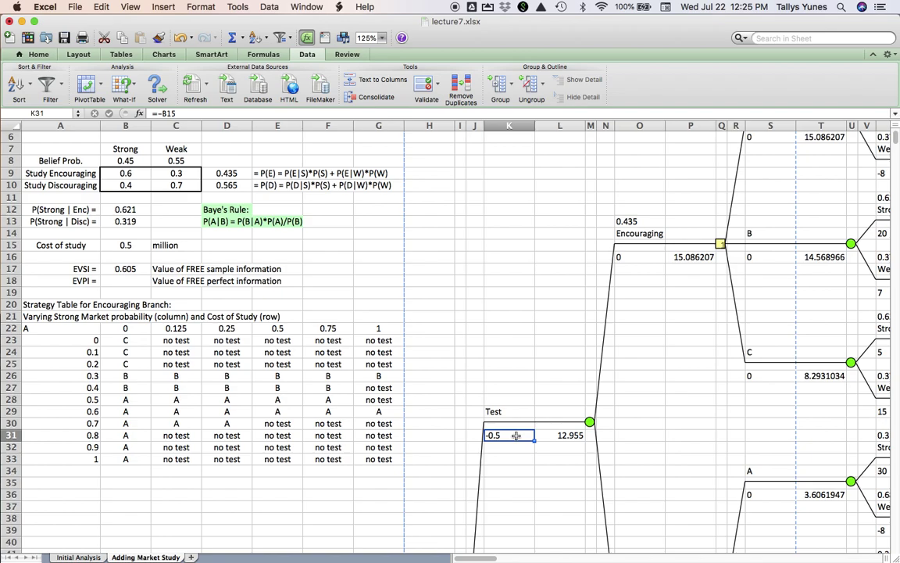
pyautogui.click(125, 268)
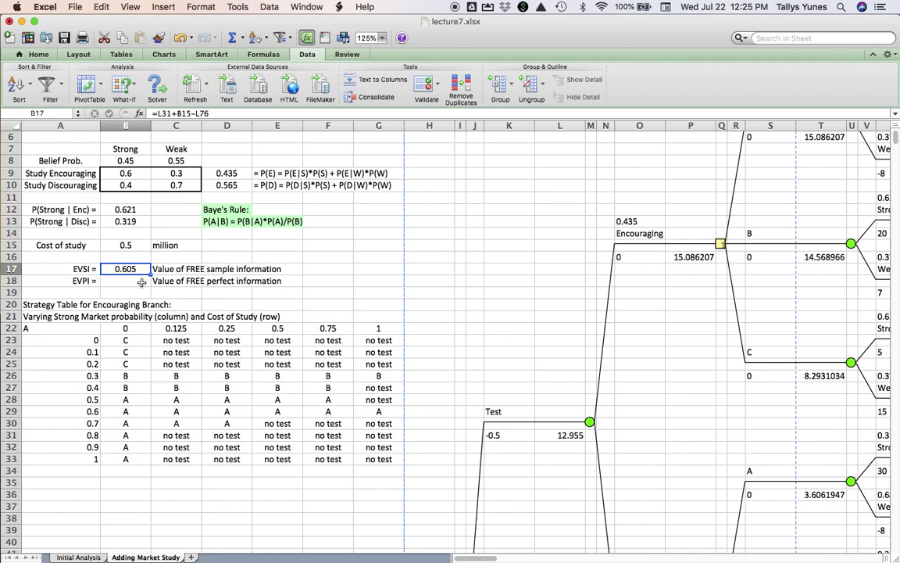
pyautogui.click(141, 281)
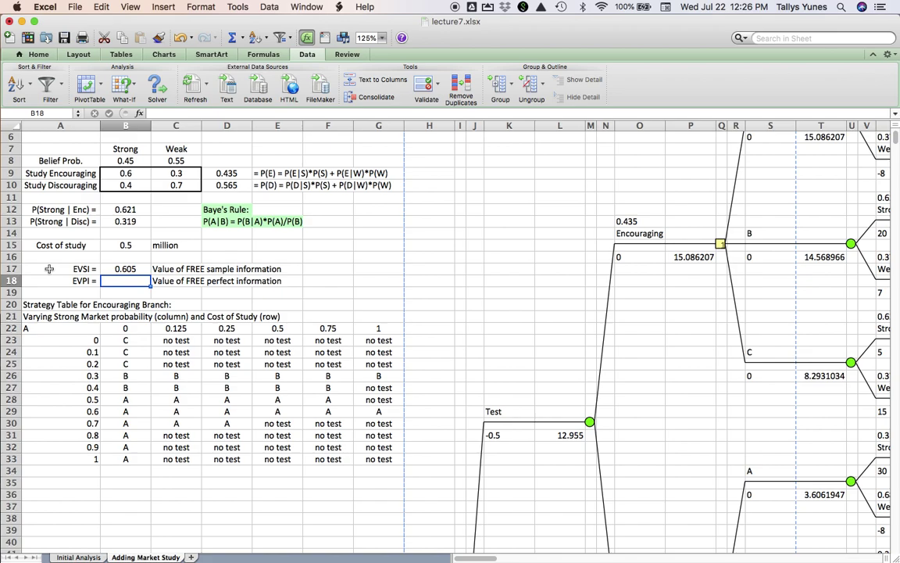
pyautogui.click(109, 268)
pyautogui.click(51, 269)
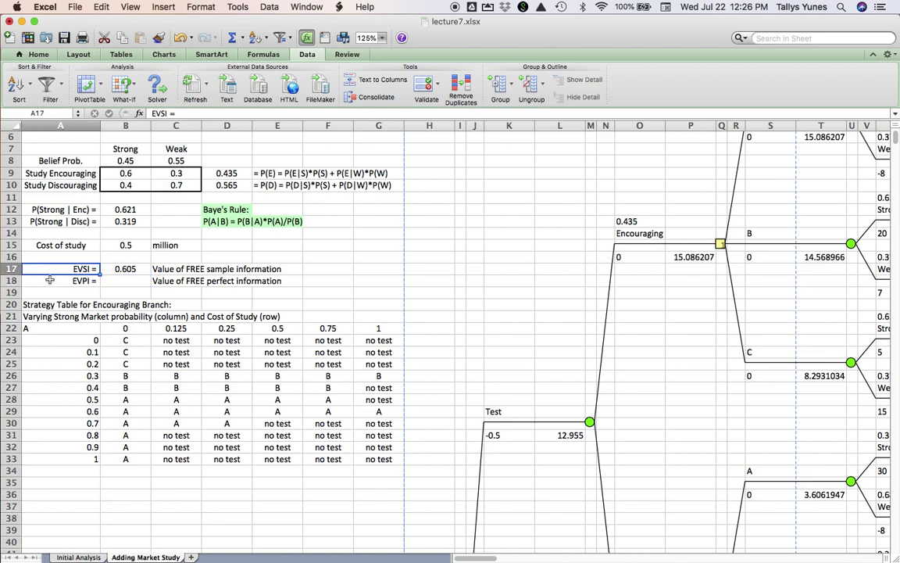
pyautogui.click(49, 279)
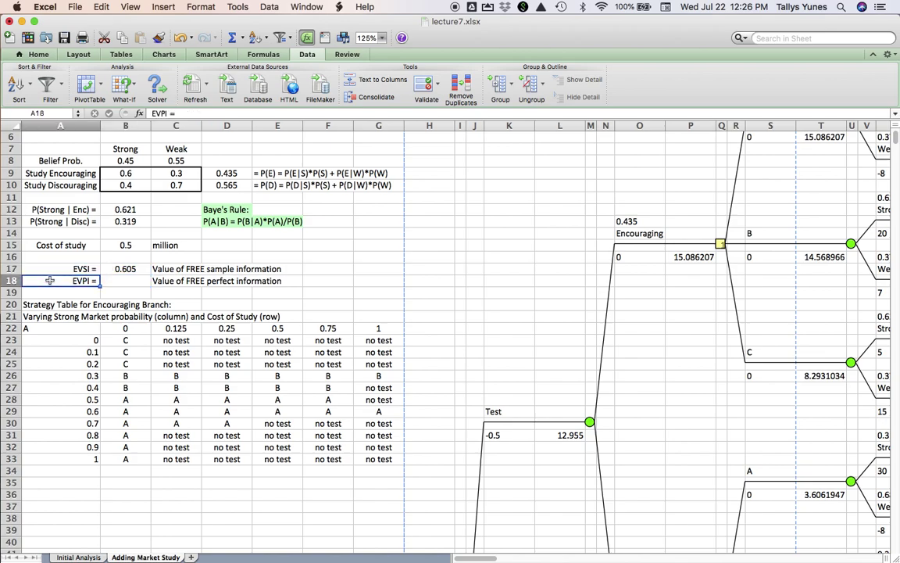
pyautogui.click(110, 269)
pyautogui.click(125, 281)
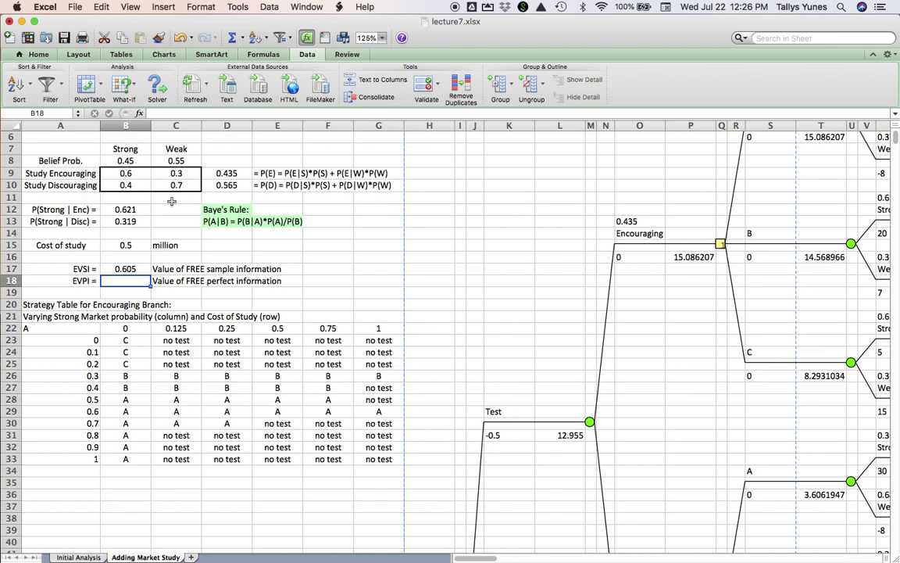
# - Examine the best payoff for each market state, B3 for Strong and C5 for Weak, with their belief probabilities in B8 and C8
pyautogui.scroll(3, 133, 168)
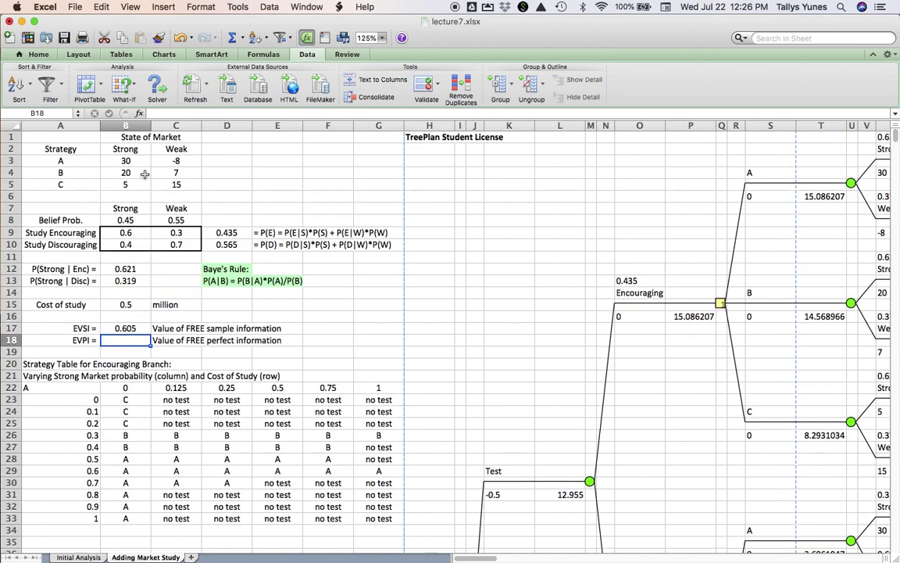
pyautogui.click(63, 137)
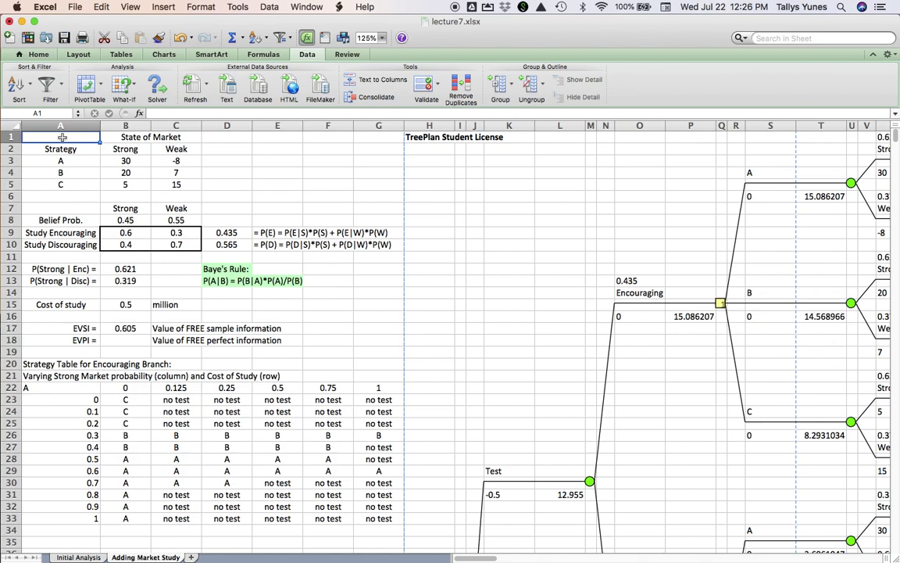
pyautogui.click(117, 161)
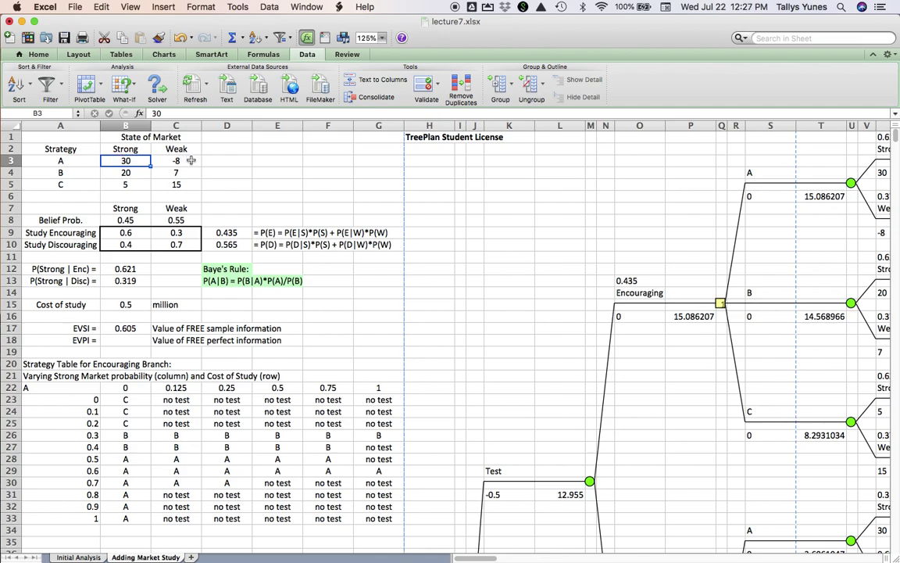
pyautogui.click(190, 183)
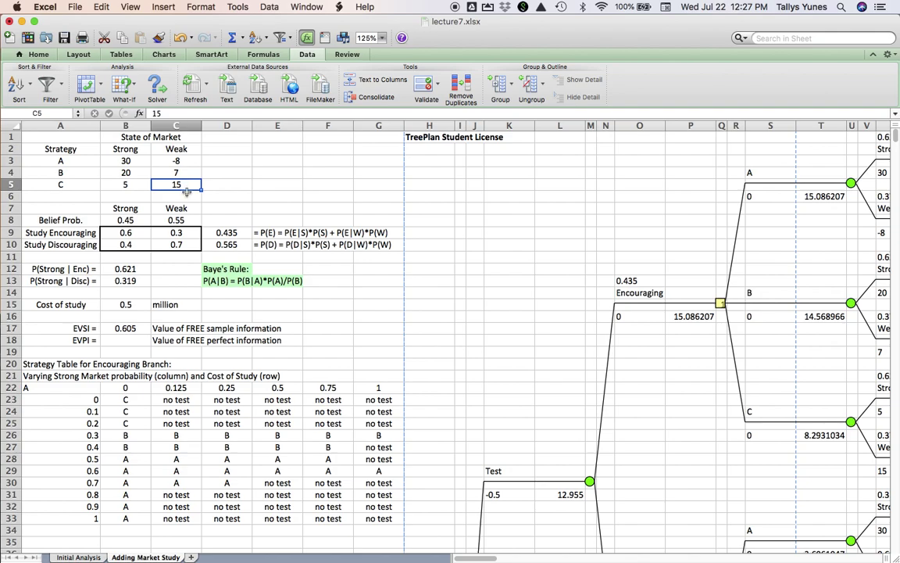
pyautogui.click(141, 220)
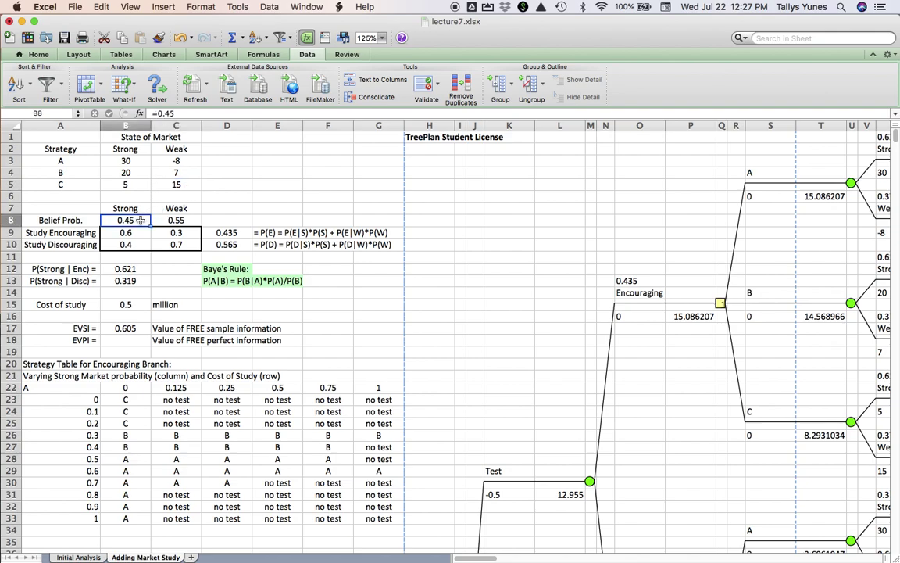
pyautogui.click(156, 220)
pyautogui.click(141, 220)
pyautogui.press('Right')
pyautogui.press('Left')
pyautogui.click(130, 161)
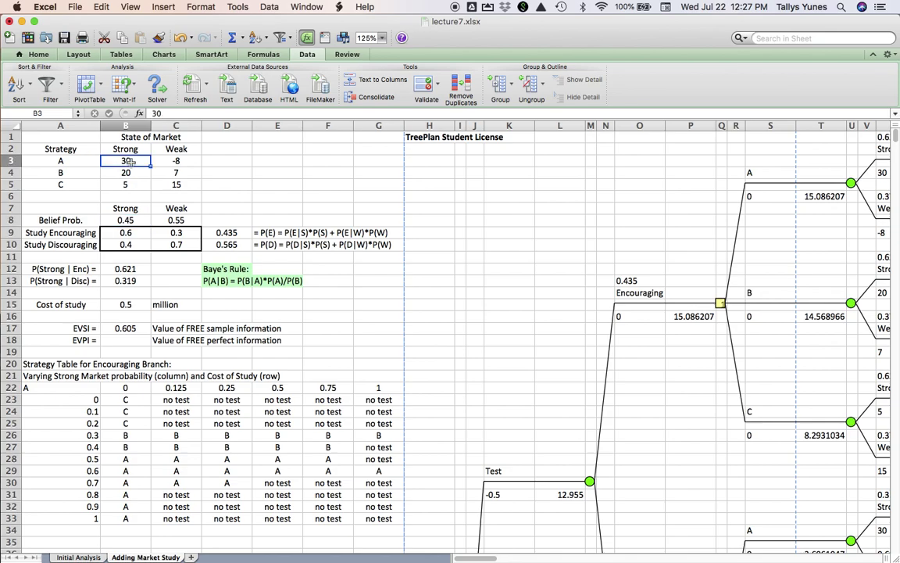
pyautogui.click(190, 221)
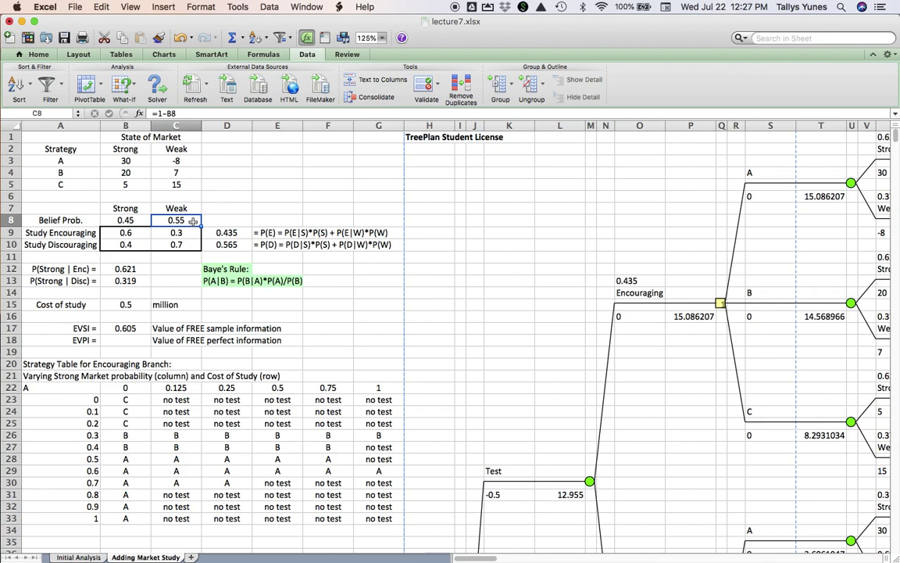
pyautogui.click(191, 183)
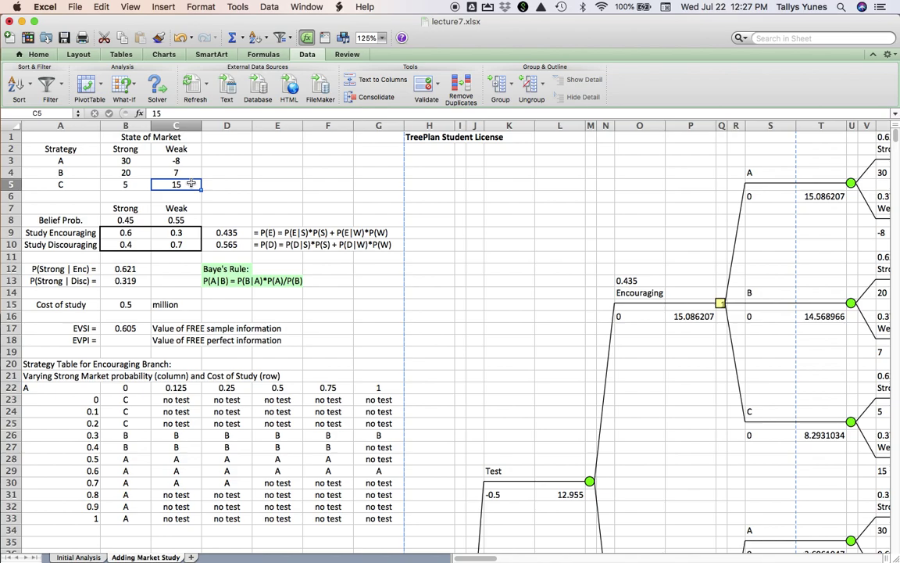
# - Begin the EVPI formula in B18 with the expected payoff under perfect information, =B8*B3+C8*C5
pyautogui.click(136, 340)
pyautogui.write('=')
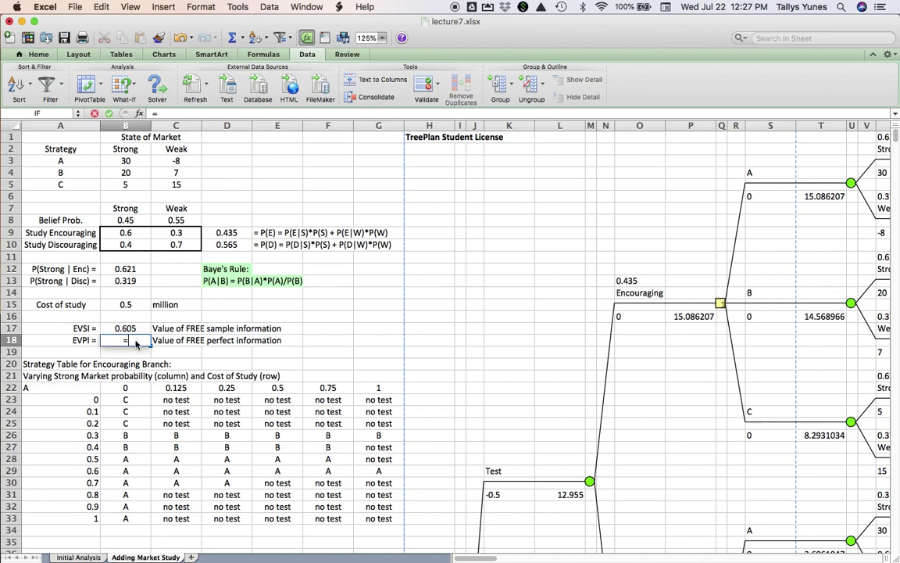
pyautogui.click(130, 222)
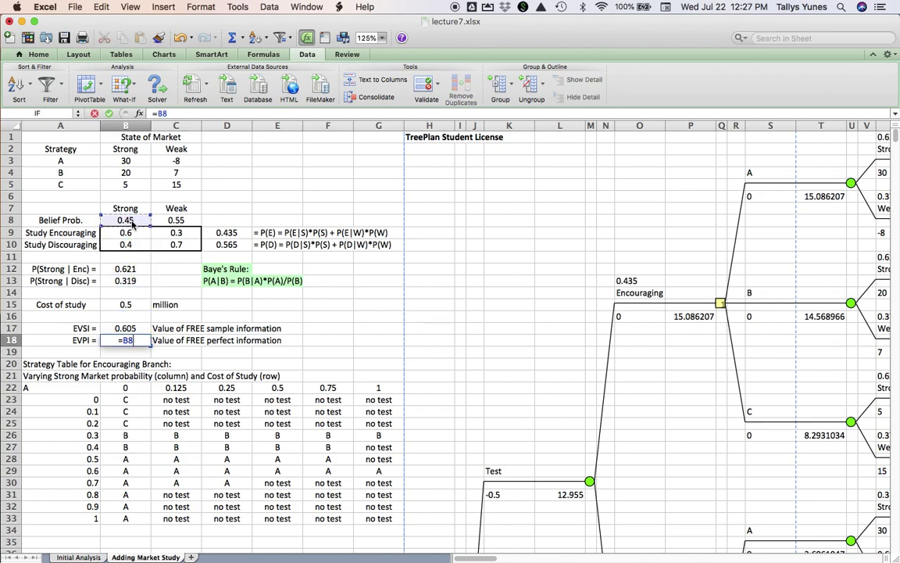
pyautogui.write('*')
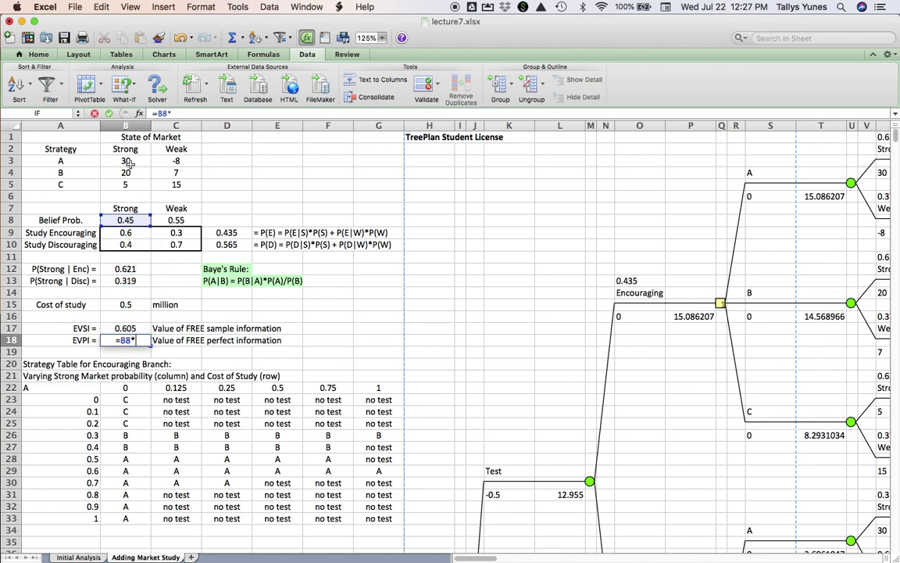
pyautogui.click(131, 162)
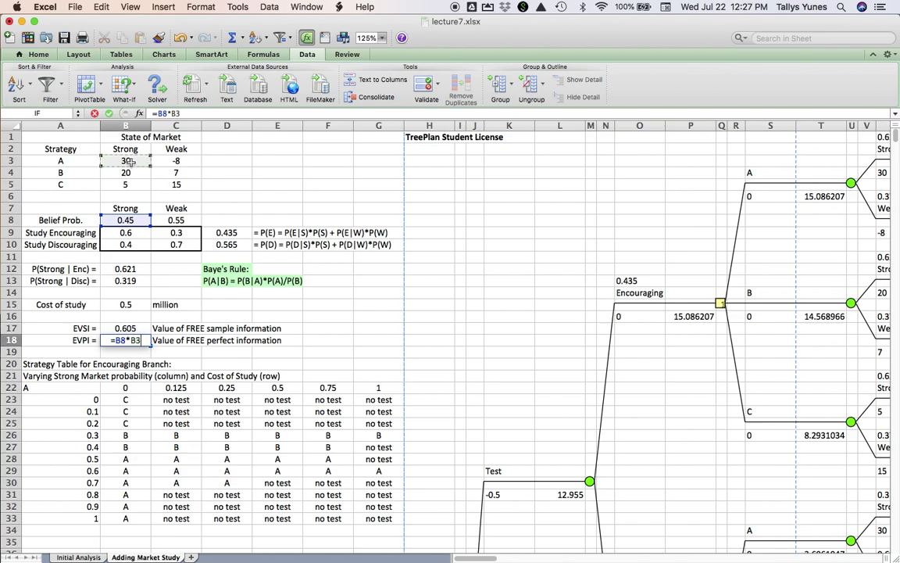
pyautogui.write('+')
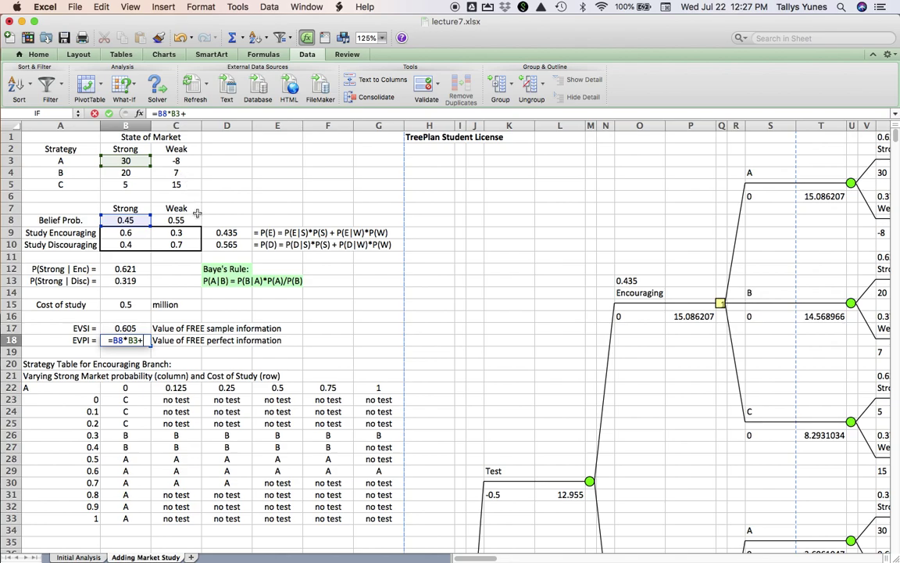
pyautogui.click(197, 222)
pyautogui.write('*')
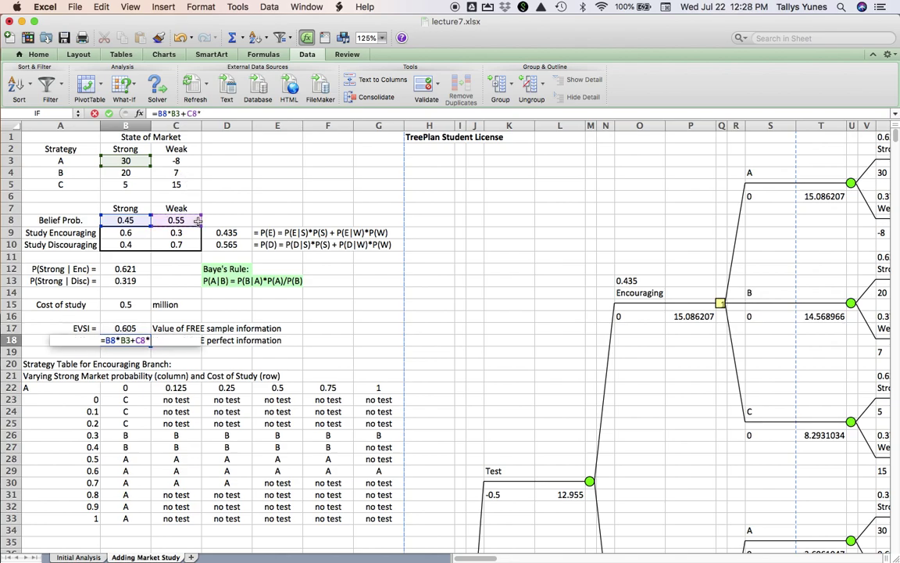
pyautogui.click(194, 185)
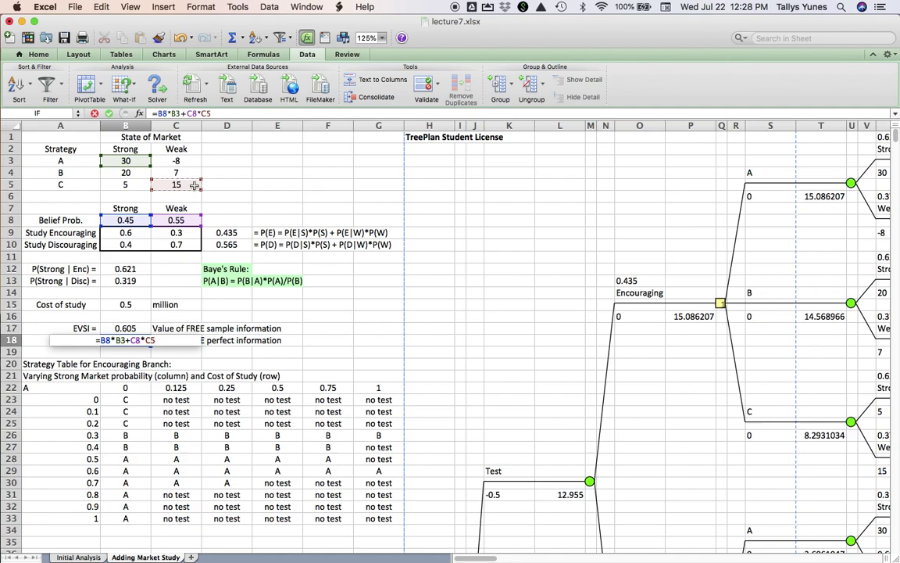
# - Complete the EVPI formula by subtracting the base case EMV in L76, giving =B8*B3+C8*C5-L76
pyautogui.write('-')
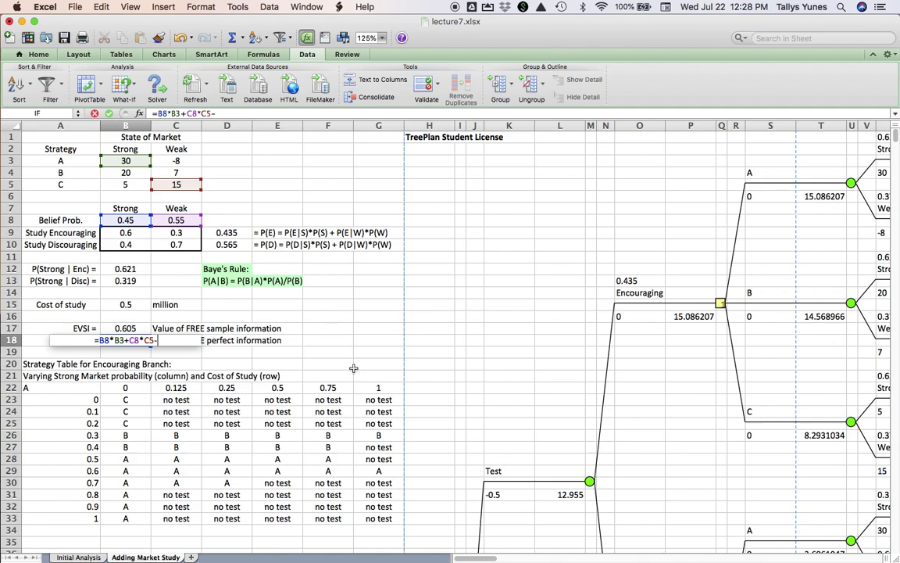
pyautogui.scroll(-1, 353, 373)
pyautogui.scroll(-15, 353, 374)
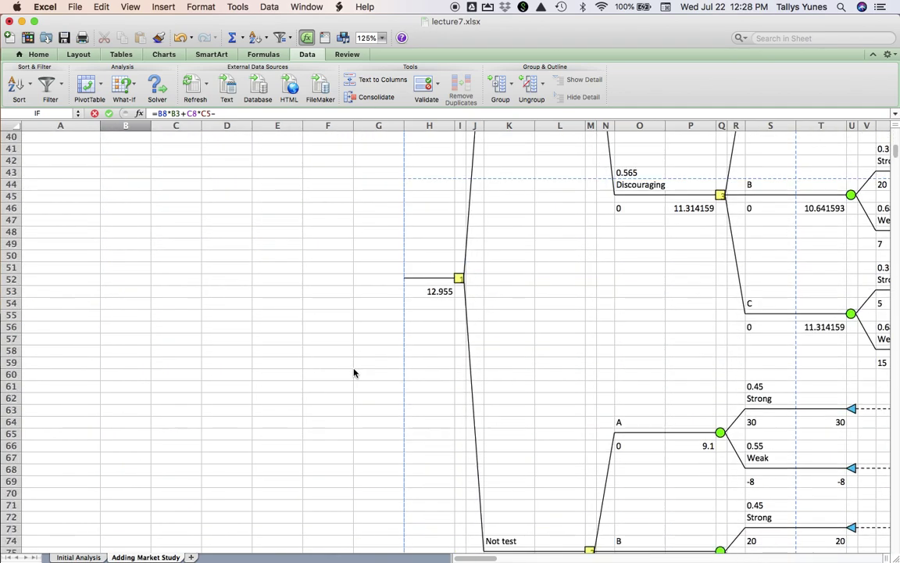
pyautogui.click(556, 469)
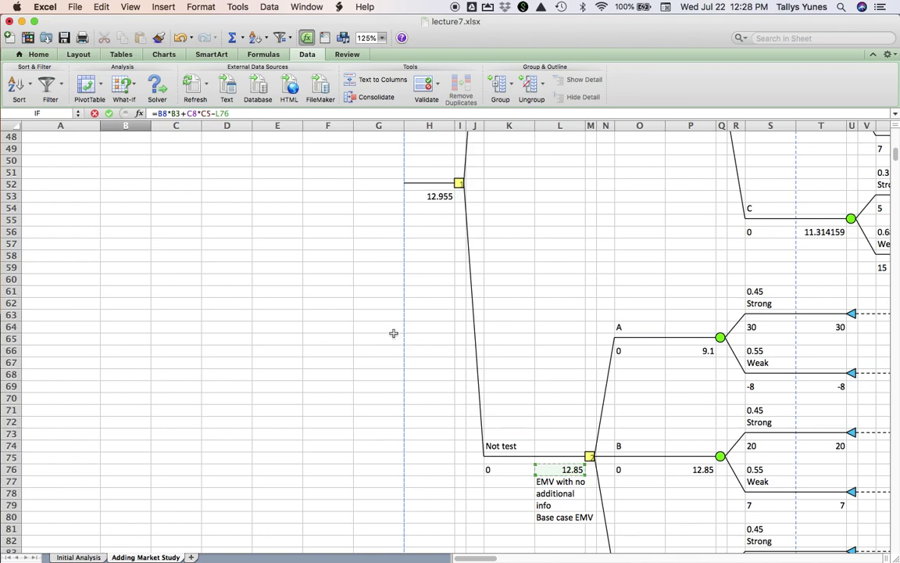
pyautogui.scroll(15, 393, 333)
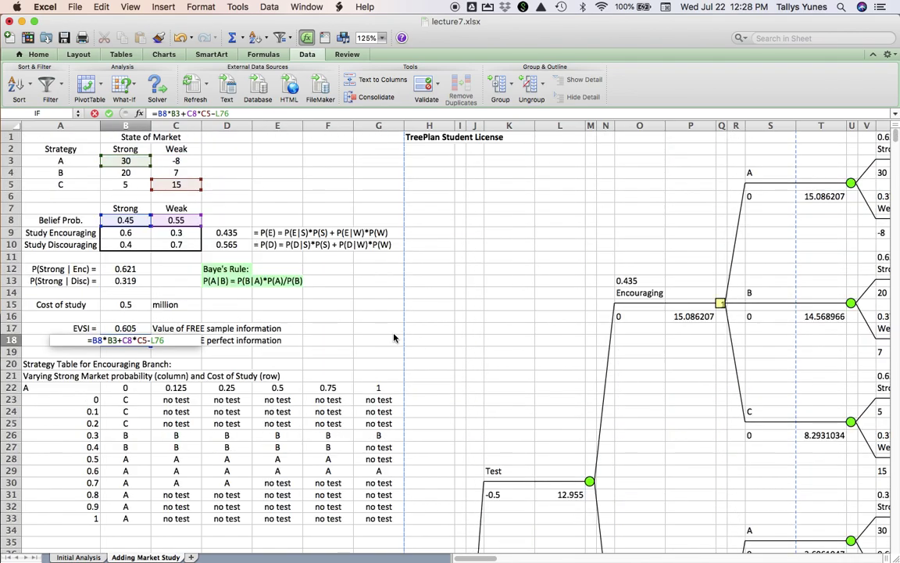
pyautogui.press('Return')
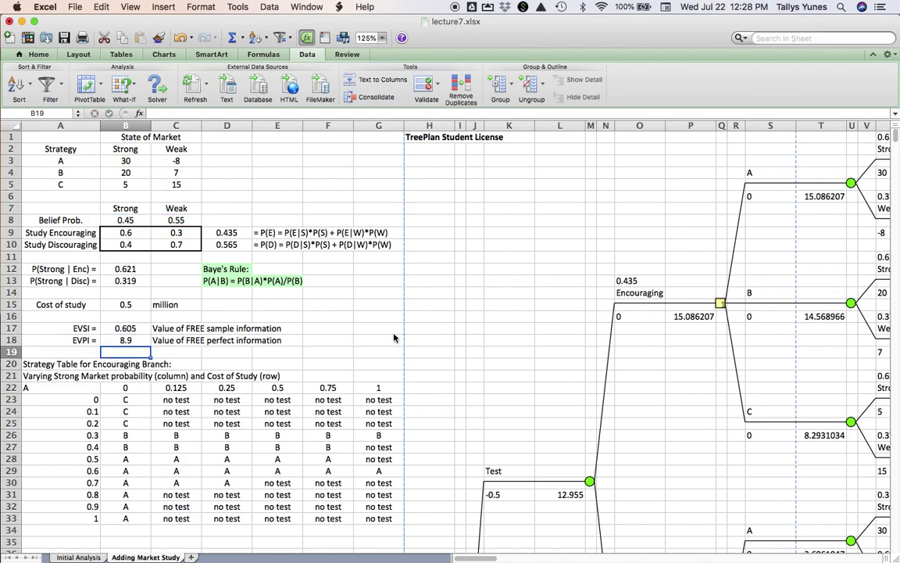
# - Compare the EVPI in B18 with the EVSI in B17
pyautogui.press('Up')
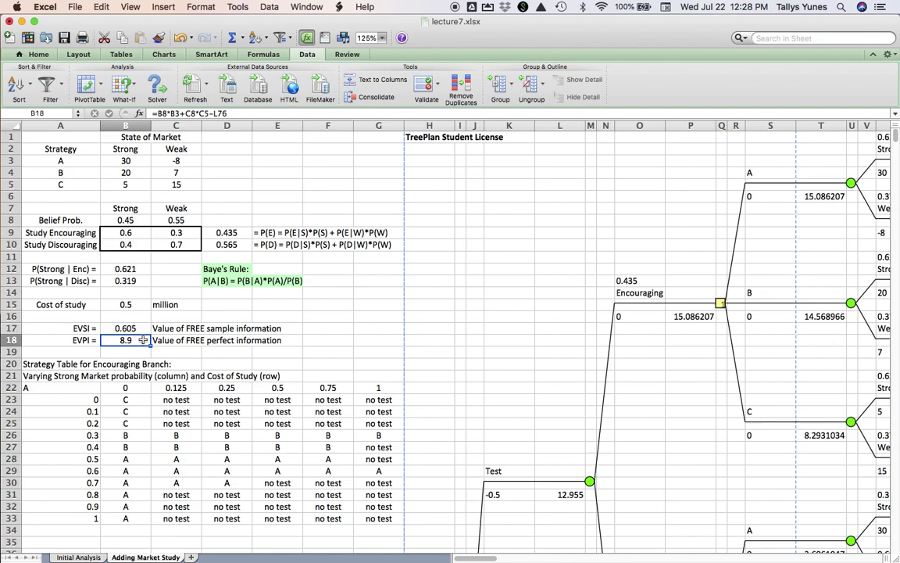
pyautogui.click(142, 331)
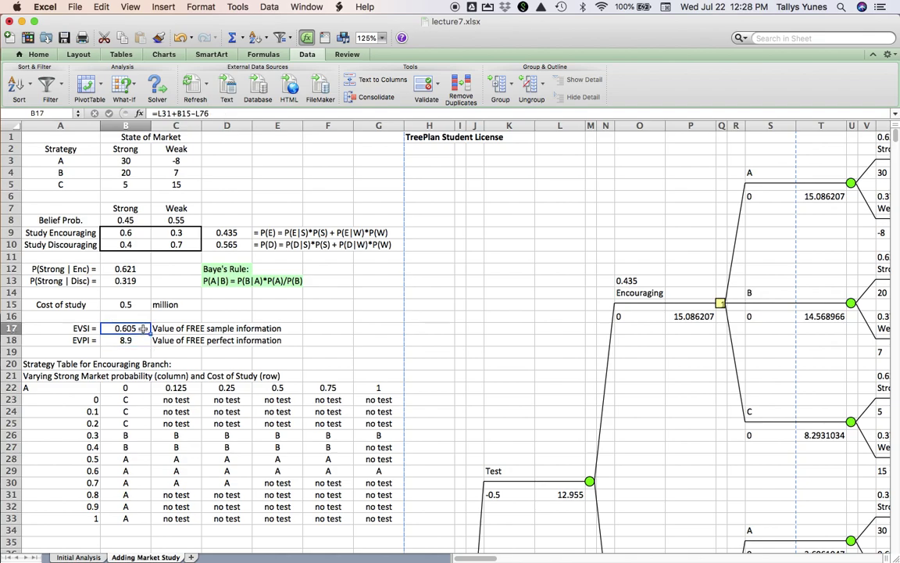
pyautogui.click(142, 339)
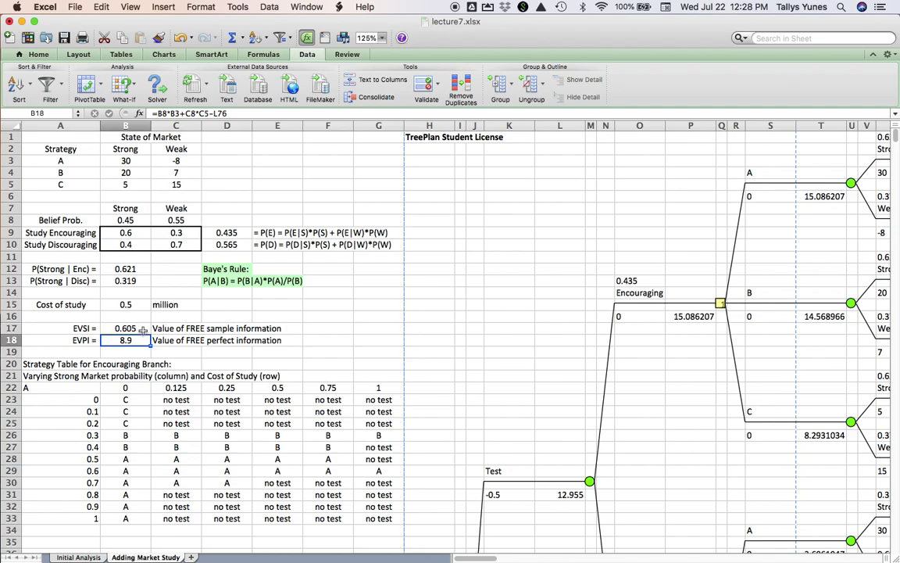
pyautogui.click(143, 328)
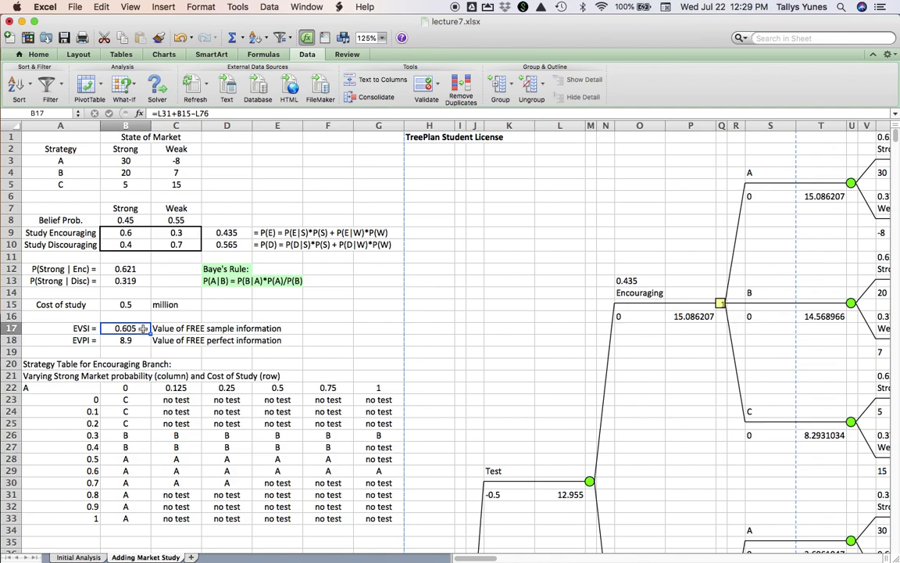
pyautogui.click(142, 339)
pyautogui.click(142, 328)
pyautogui.click(143, 339)
pyautogui.click(142, 328)
pyautogui.click(143, 340)
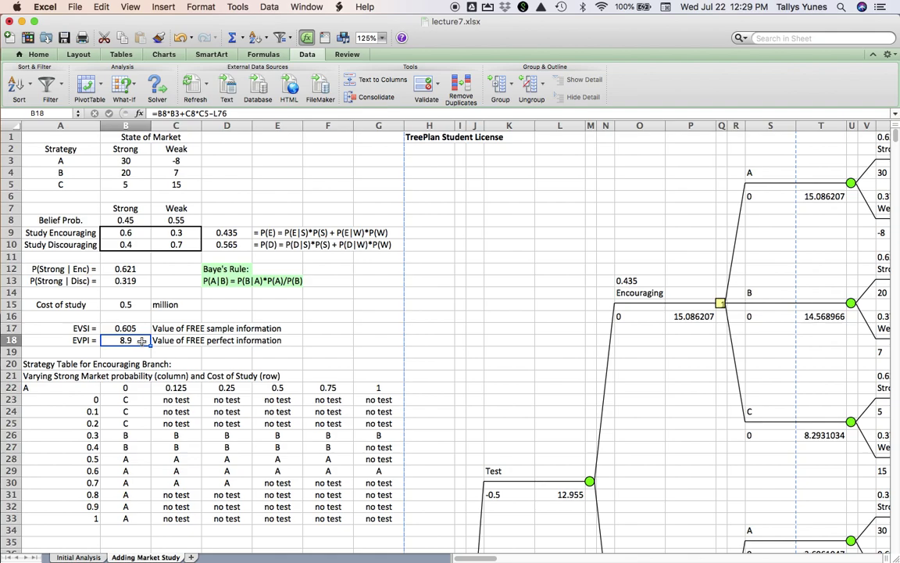
pyautogui.click(143, 328)
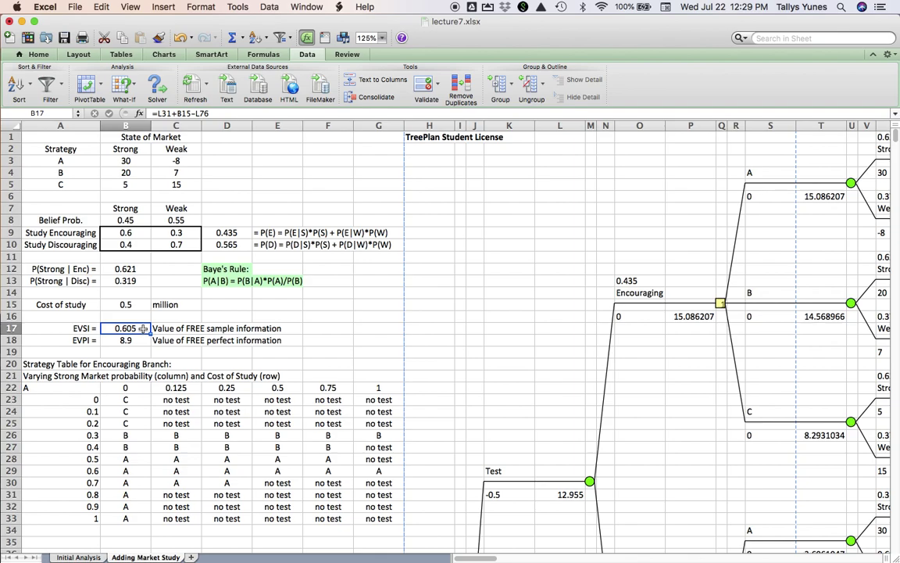
# - Examine the base case EMV in L76 on the Not test branch in relation to the EVSI and EVPI
pyautogui.click(58, 133)
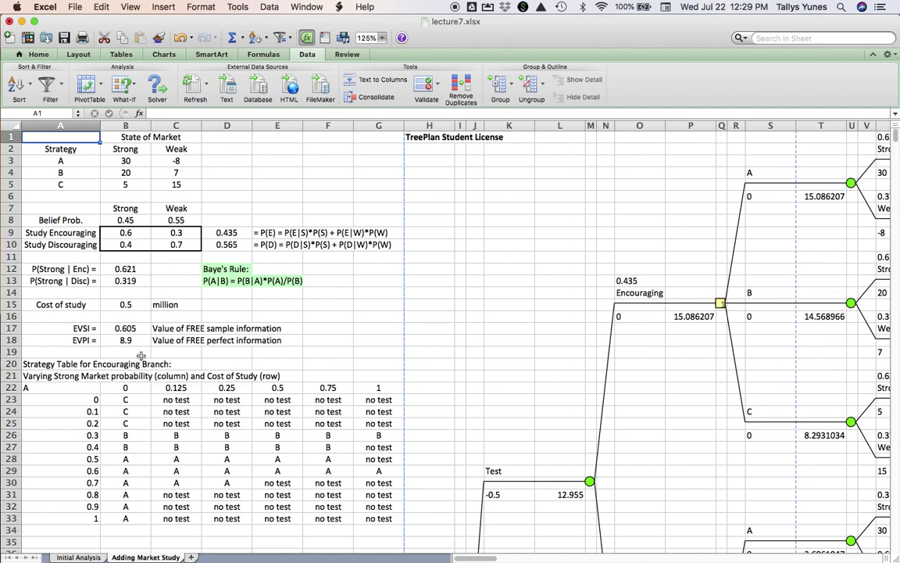
pyautogui.scroll(-10, 140, 356)
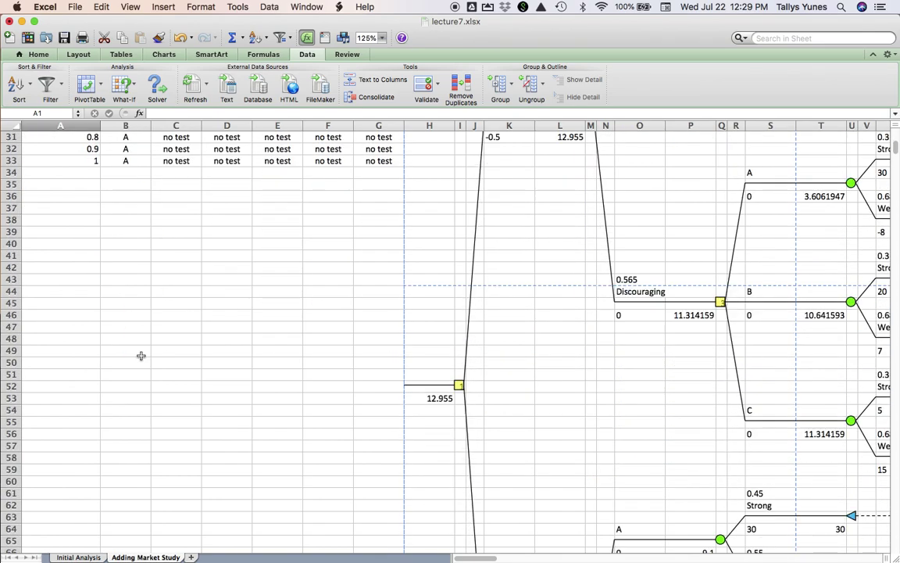
pyautogui.scroll(-6, 141, 355)
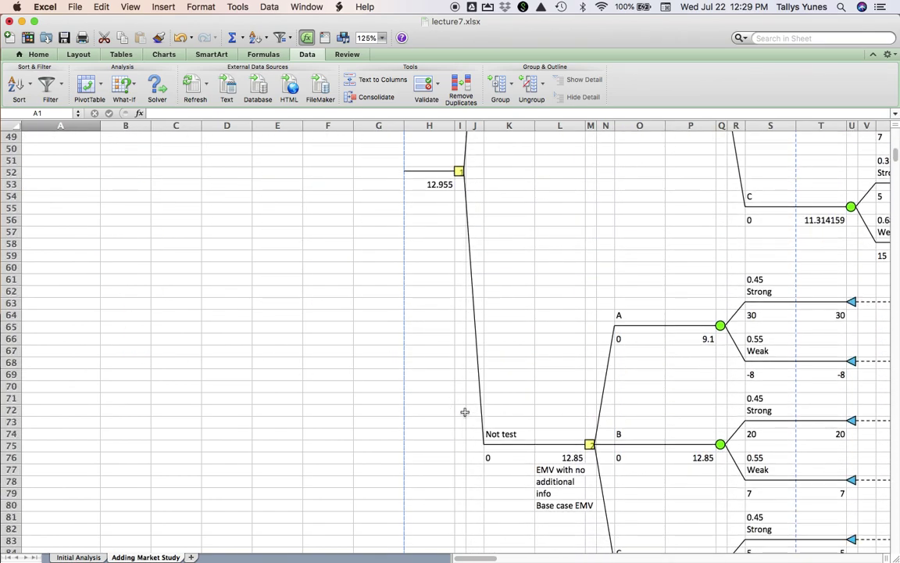
pyautogui.click(553, 460)
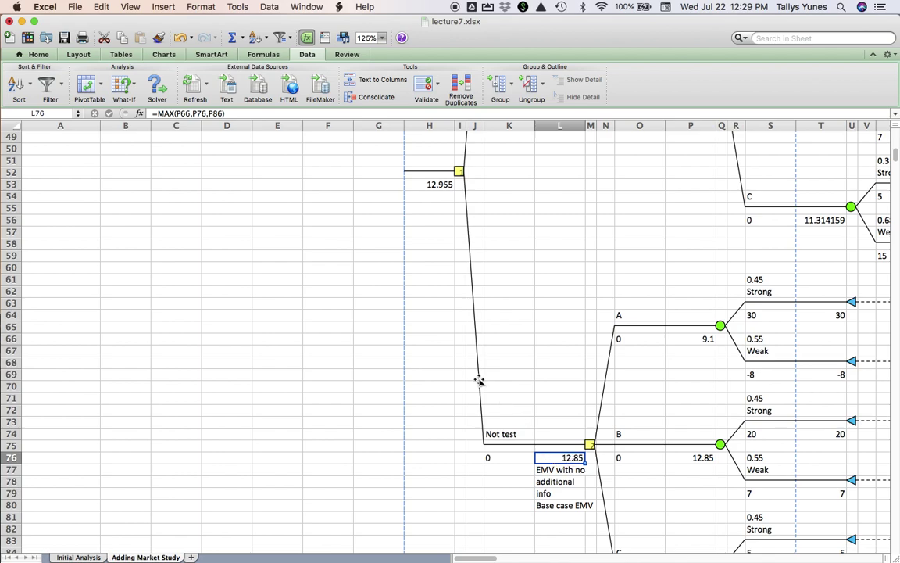
pyautogui.scroll(15, 428, 326)
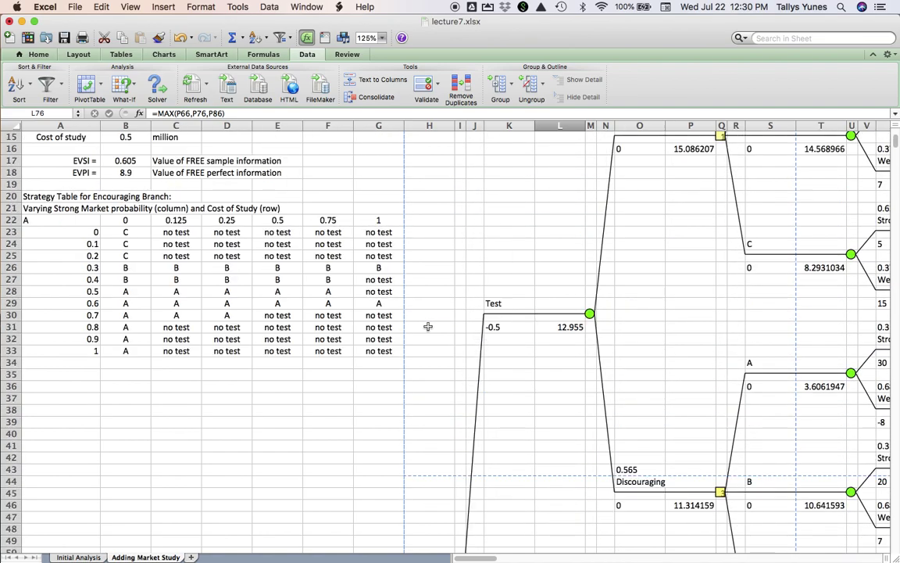